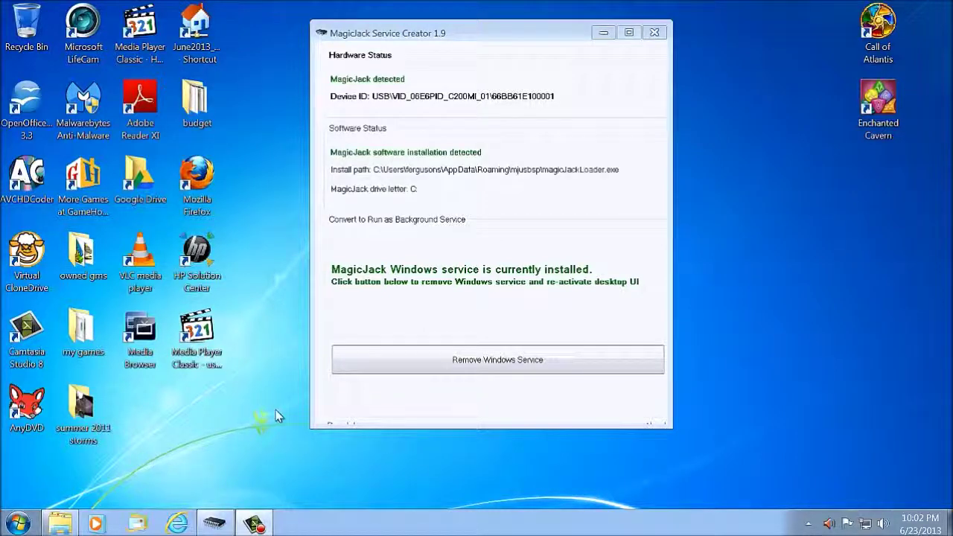
- Search the system for regedit and launch the Registry Editor
{"action": "left_click", "coordinate": [27, 522]}
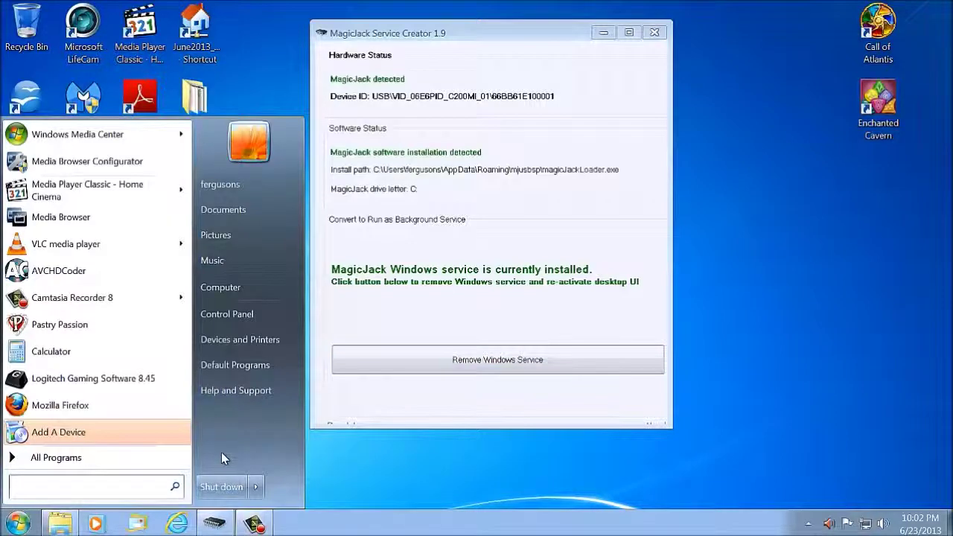
{"action": "type", "text": "reg"}
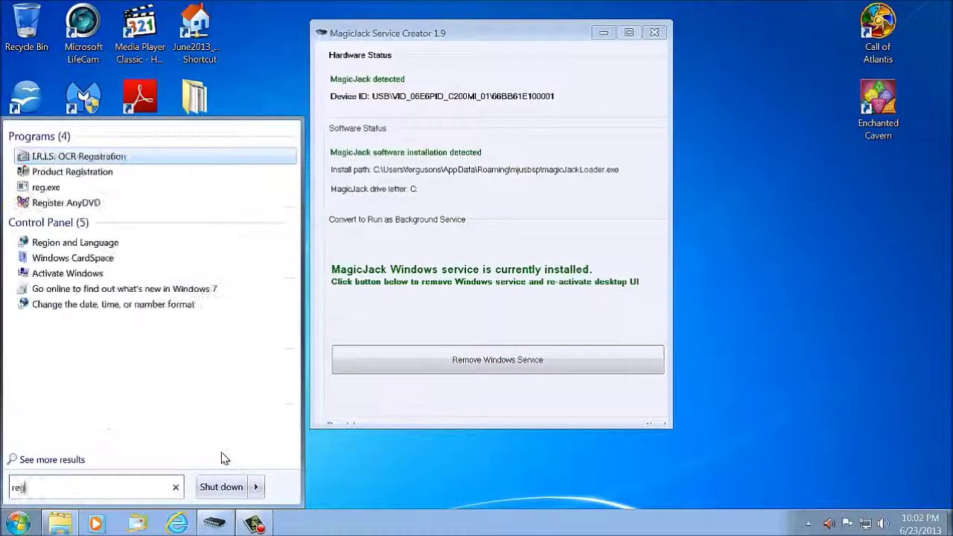
{"action": "type", "text": "edit"}
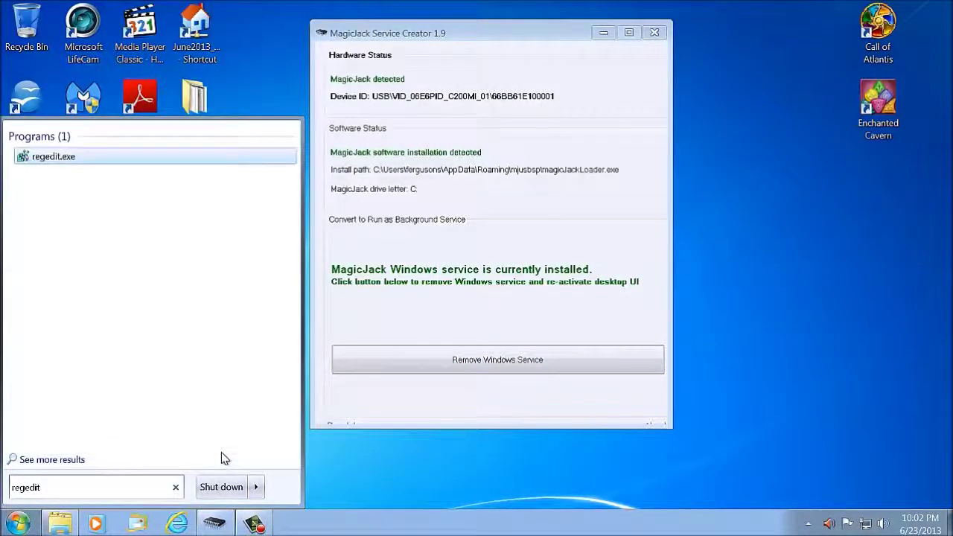
{"action": "key", "text": "Return"}
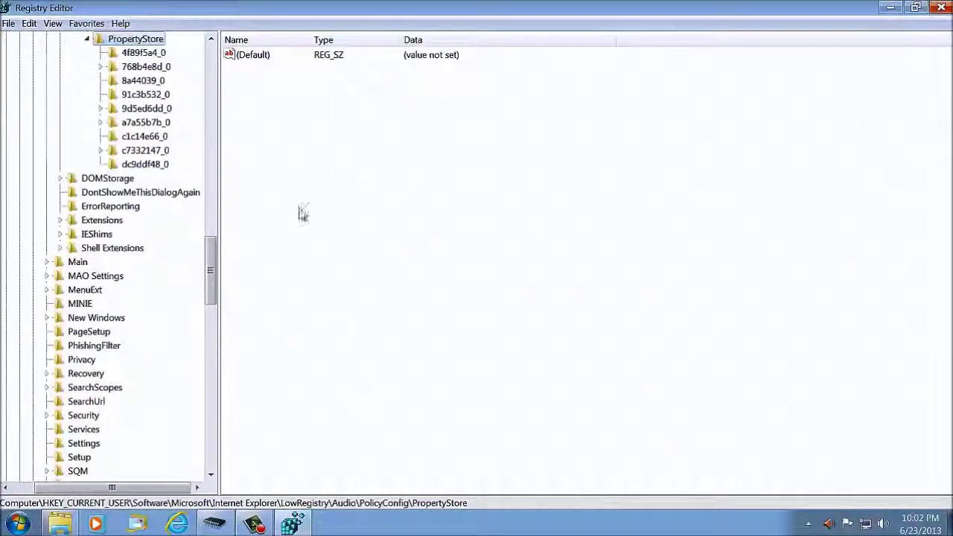
- Go back up the registry tree and select the Microsoft key under HKEY_CURRENT_USER\Software
{"action": "left_click_drag", "start_coordinate": [210, 270], "coordinate": [219, 72]}
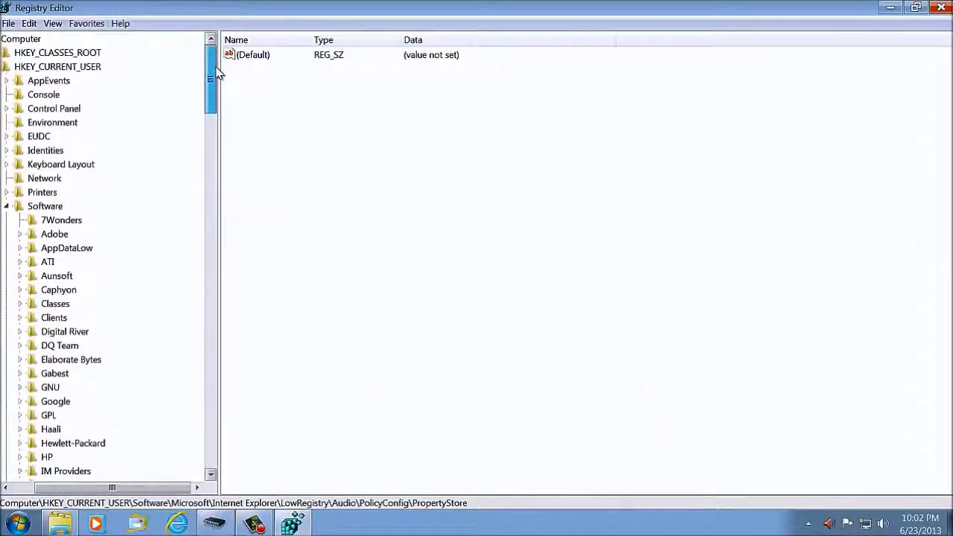
{"action": "left_click", "coordinate": [37, 67]}
{"action": "left_click", "coordinate": [35, 209]}
{"action": "scroll", "coordinate": [110, 320], "scroll_direction": "down", "scroll_amount": 6}
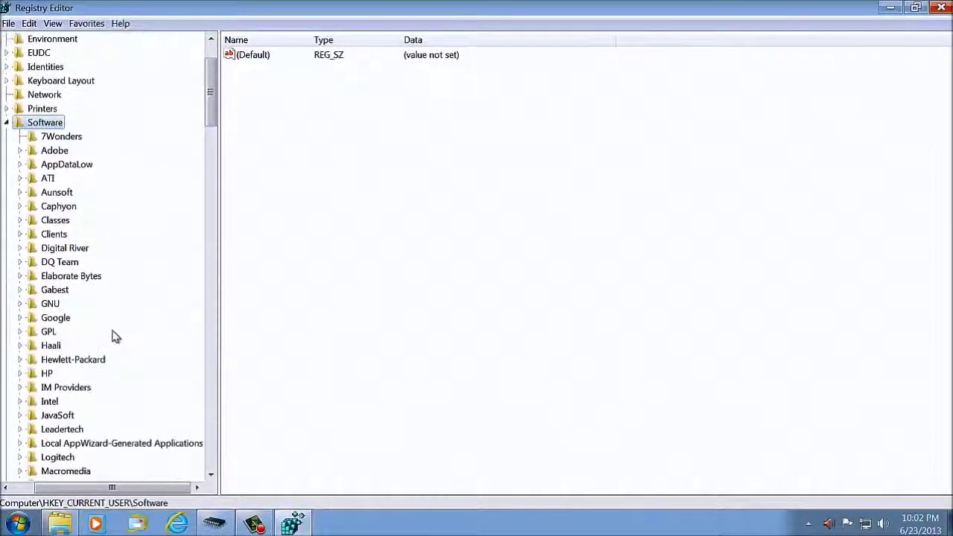
{"action": "left_click", "coordinate": [64, 372]}
- Within the Microsoft key, navigate to Internet Explorer\LowRegistry\Audio\PolicyConfig\PropertyStore
{"action": "scroll", "coordinate": [56, 378], "scroll_direction": "down", "scroll_amount": 2}
{"action": "scroll", "coordinate": [56, 376], "scroll_direction": "down", "scroll_amount": 6}
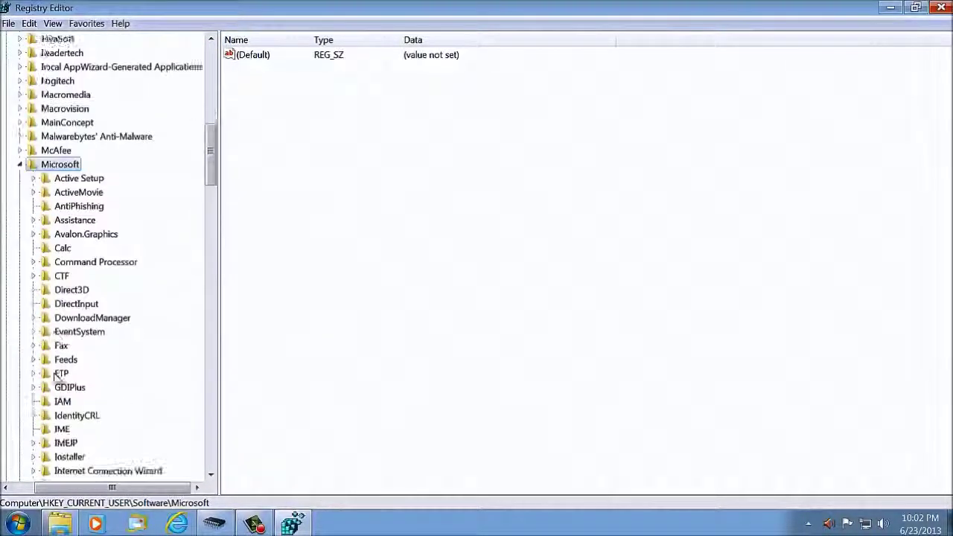
{"action": "left_click", "coordinate": [64, 361]}
{"action": "scroll", "coordinate": [81, 392], "scroll_direction": "down", "scroll_amount": 2}
{"action": "scroll", "coordinate": [80, 394], "scroll_direction": "down", "scroll_amount": 5}
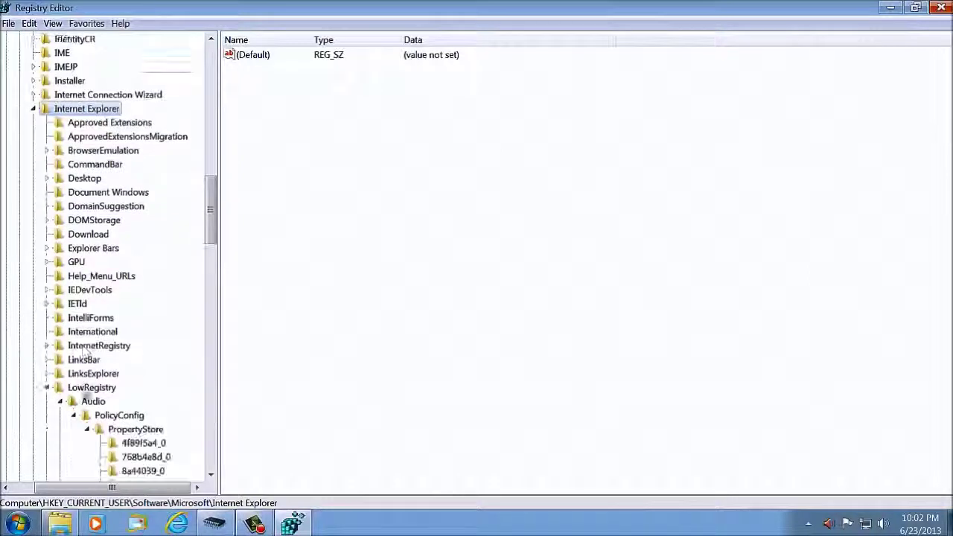
{"action": "left_click", "coordinate": [89, 346]}
{"action": "left_click", "coordinate": [93, 361]}
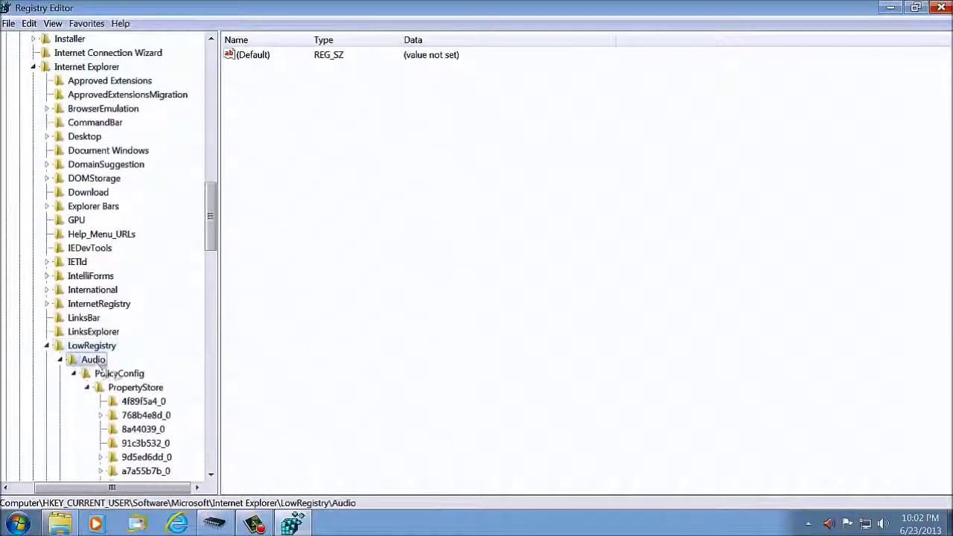
{"action": "left_click", "coordinate": [117, 373]}
{"action": "left_click", "coordinate": [142, 389]}
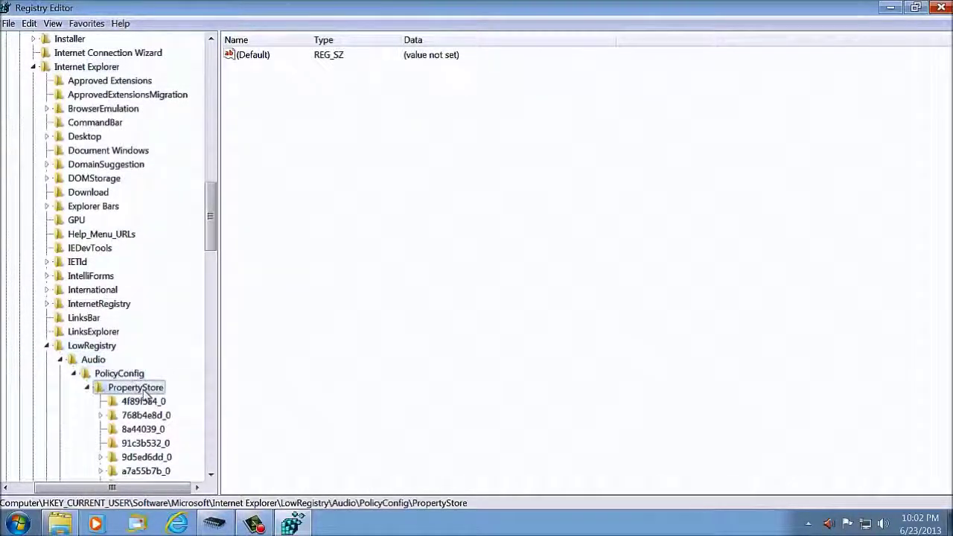
- Delete the PropertyStore key with all of its subkeys and close the Registry Editor
{"action": "right_click", "coordinate": [143, 393]}
{"action": "left_click", "coordinate": [187, 319]}
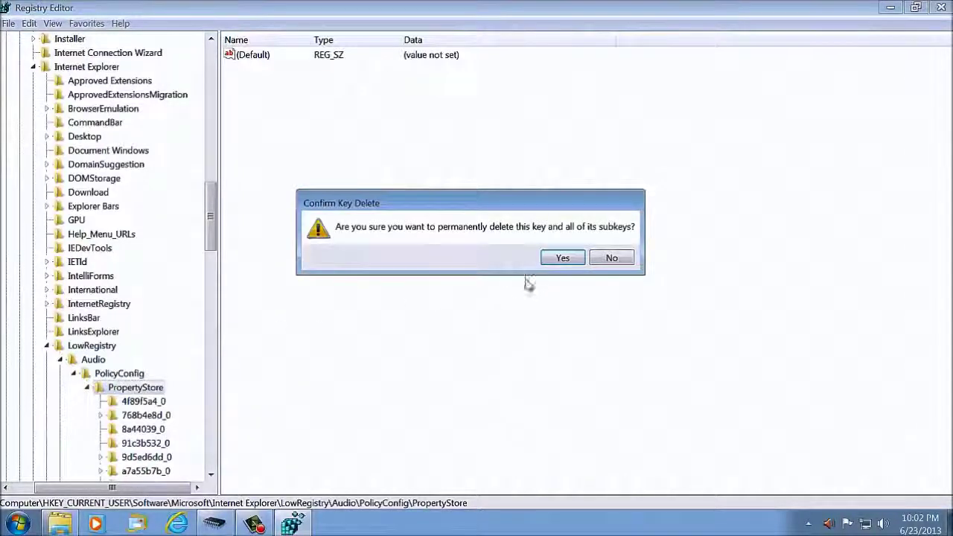
{"action": "left_click", "coordinate": [560, 260]}
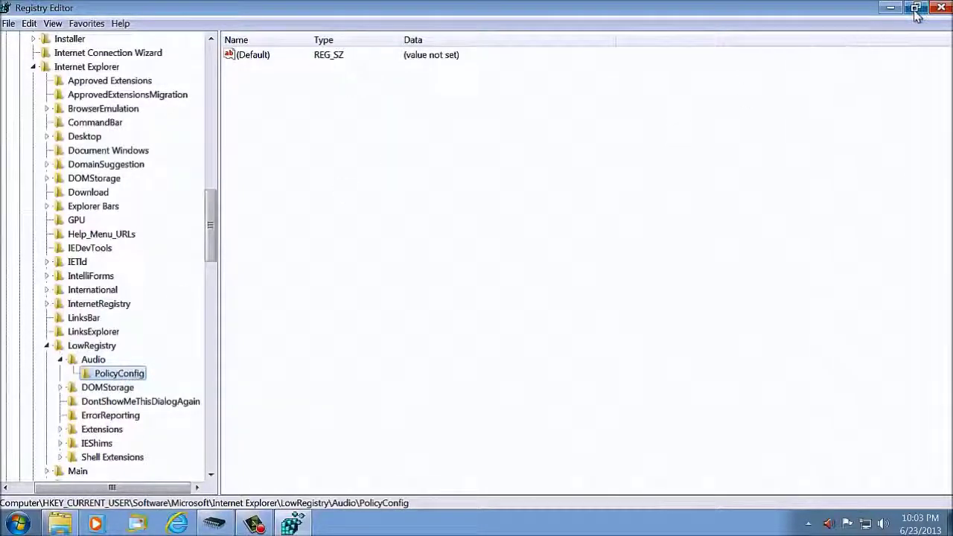
{"action": "left_click", "coordinate": [112, 386]}
{"action": "key", "text": "Up"}
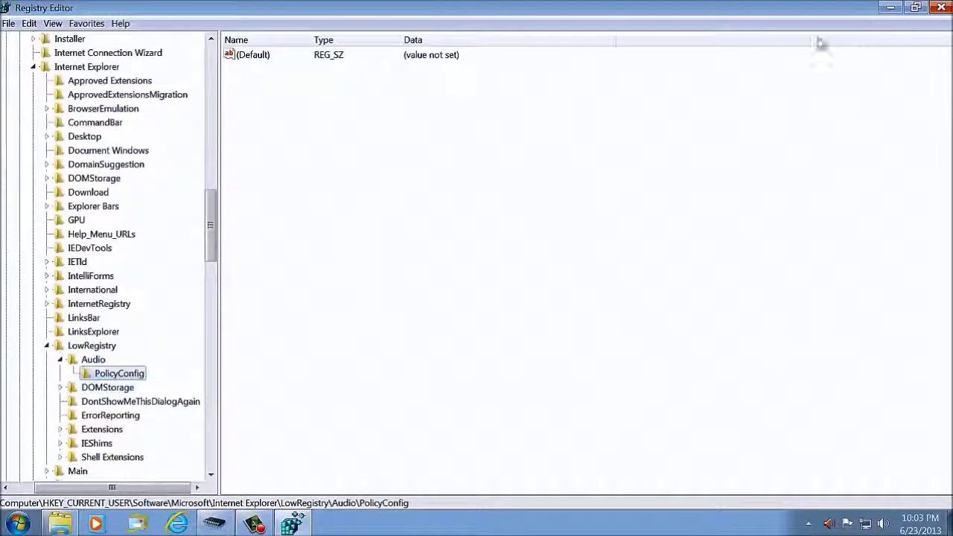
{"action": "left_click", "coordinate": [941, 7]}
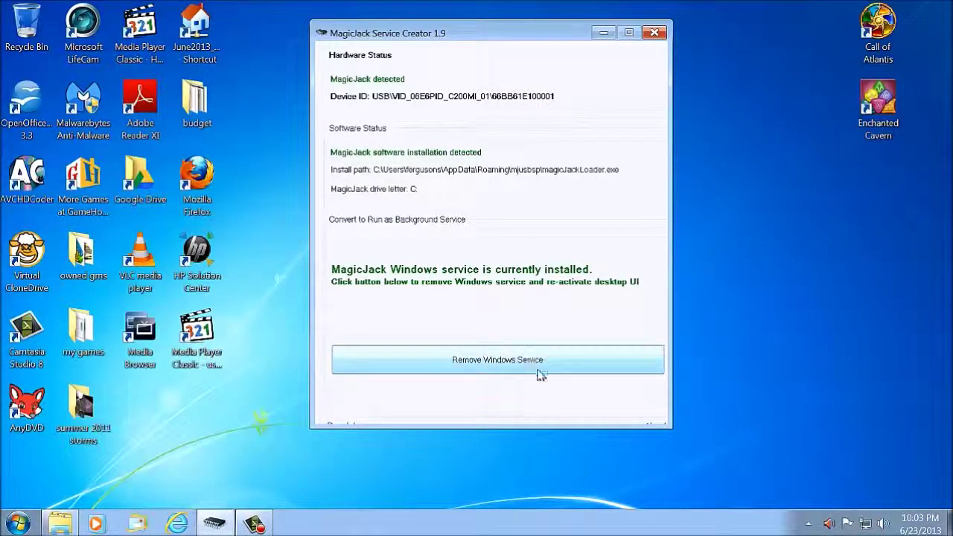
- Remove the MagicJack Windows service and select the magicJack shortcut on the desktop
{"action": "left_click", "coordinate": [456, 369]}
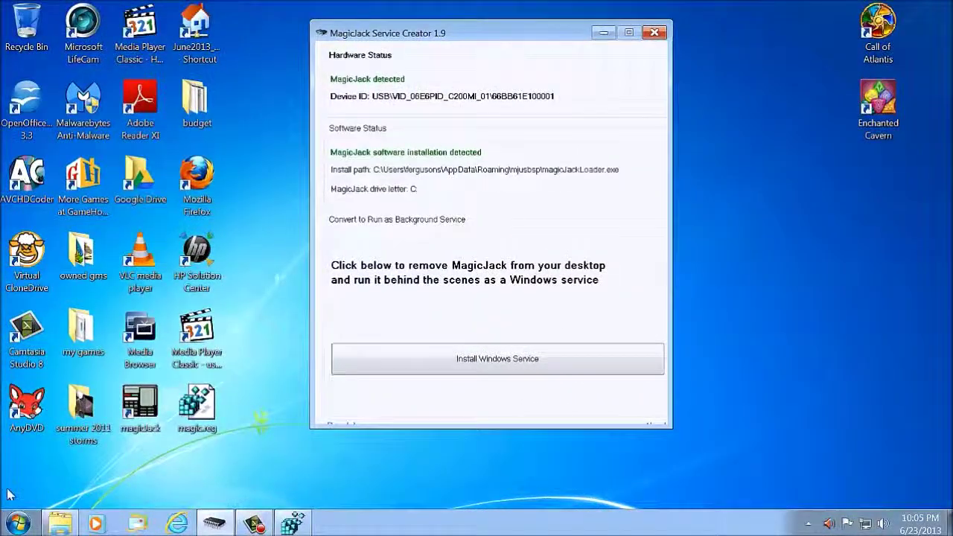
{"action": "left_click", "coordinate": [134, 421]}
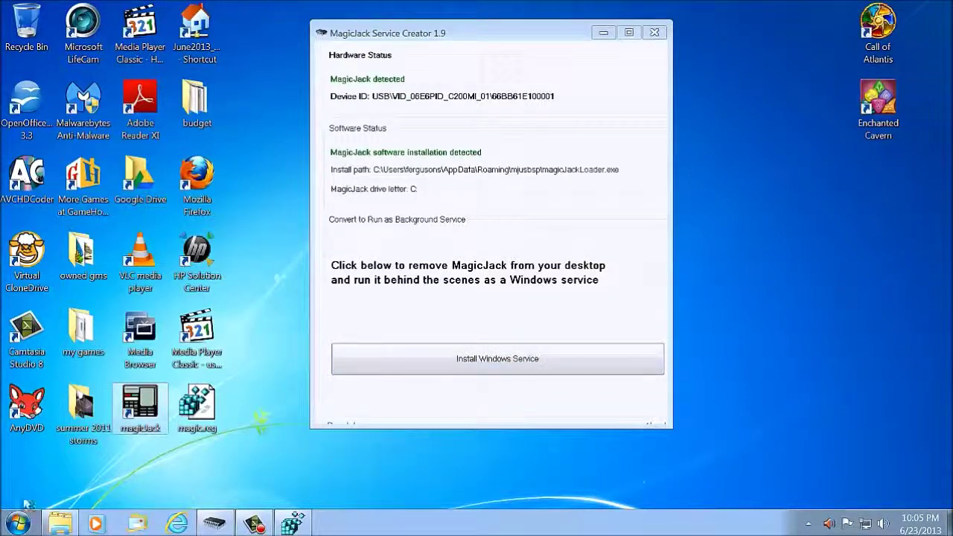
- Switch to the Registry Editor and inspect the 768b4e8d_0 key and its subkey under PropertyStore
{"action": "left_click", "coordinate": [21, 525]}
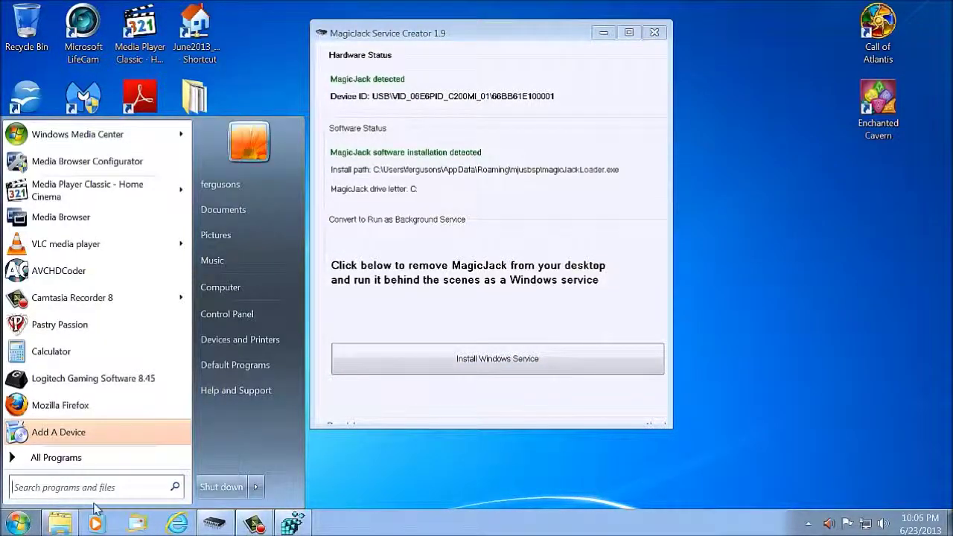
{"action": "left_click", "coordinate": [75, 487]}
{"action": "left_click", "coordinate": [285, 525]}
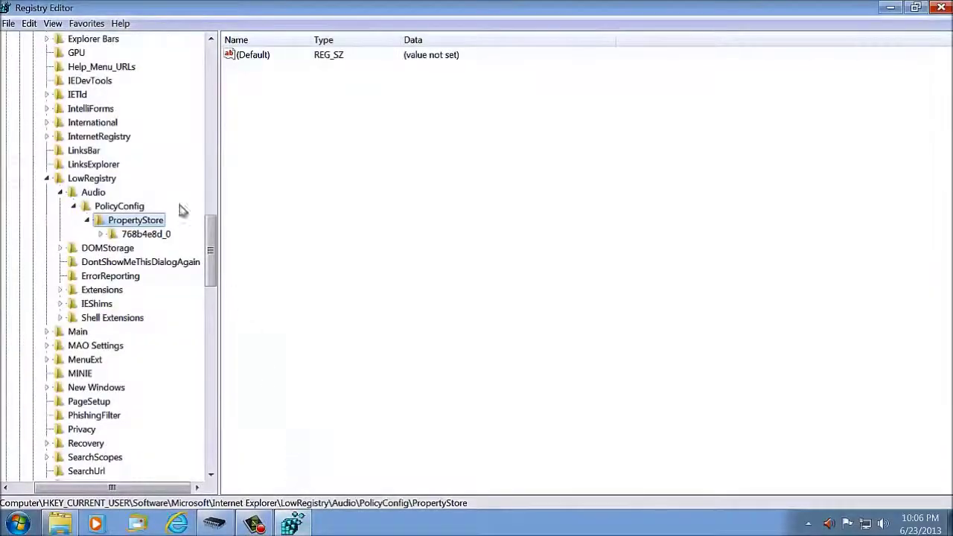
{"action": "left_click", "coordinate": [140, 234]}
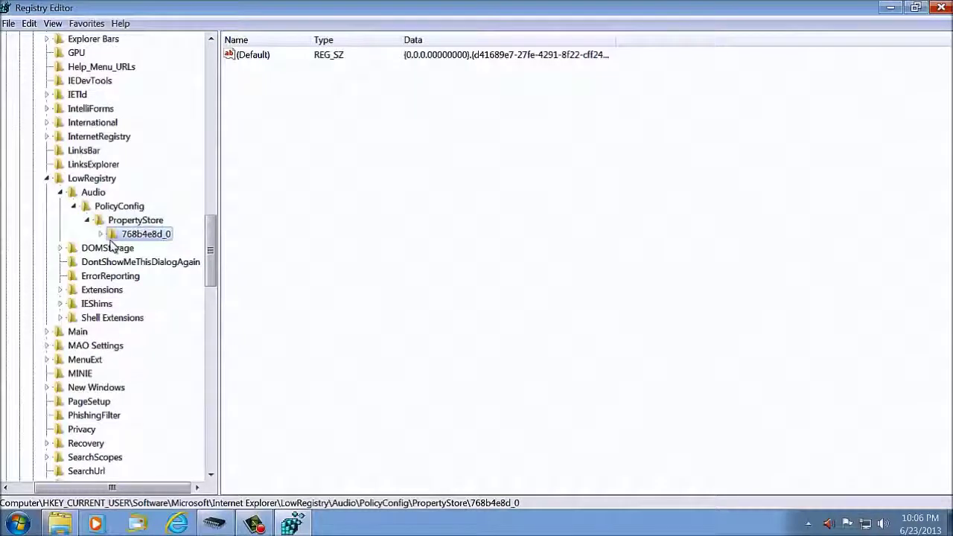
{"action": "left_click", "coordinate": [101, 234]}
{"action": "left_click", "coordinate": [141, 248]}
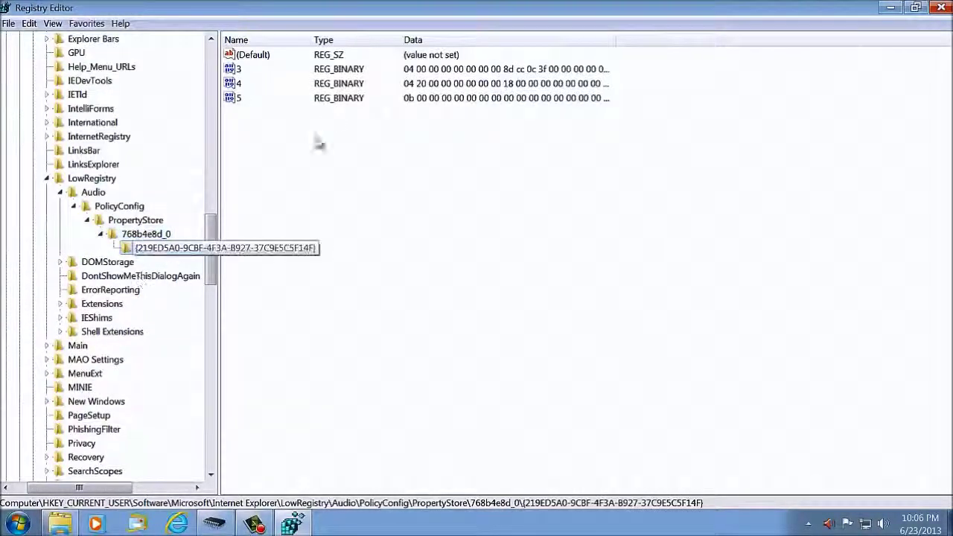
- Step through PropertyStore and its nested keys, view the actions available for PropertyStore, and close the Registry Editor
{"action": "key", "text": "Up"}
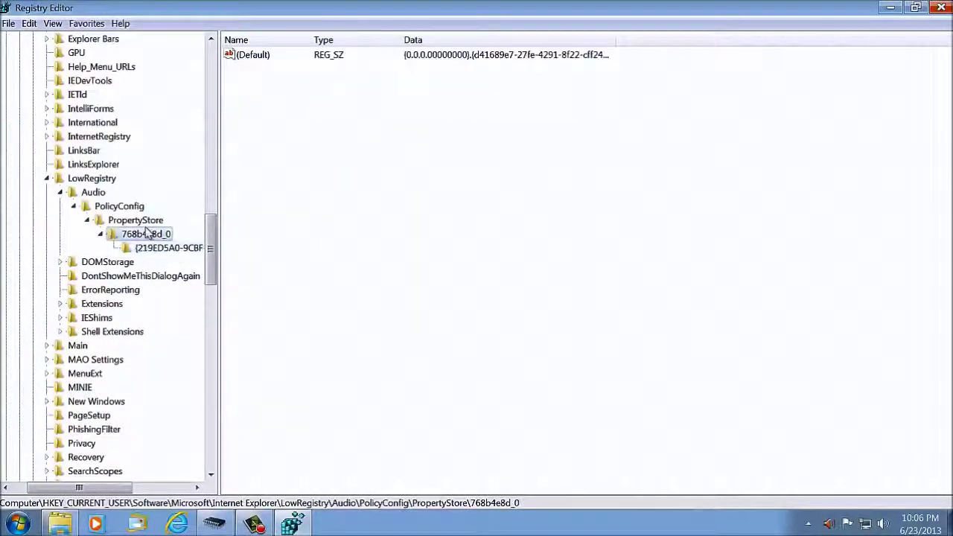
{"action": "key", "text": "Up"}
{"action": "key", "text": "Down"}
{"action": "key", "text": "Down"}
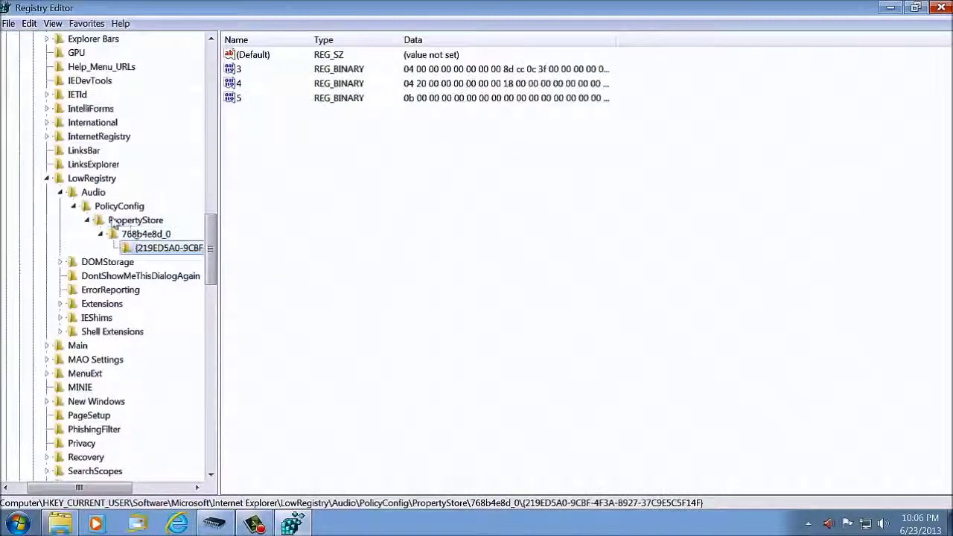
{"action": "key", "text": "Up"}
{"action": "key", "text": "Up"}
{"action": "right_click", "coordinate": [112, 221]}
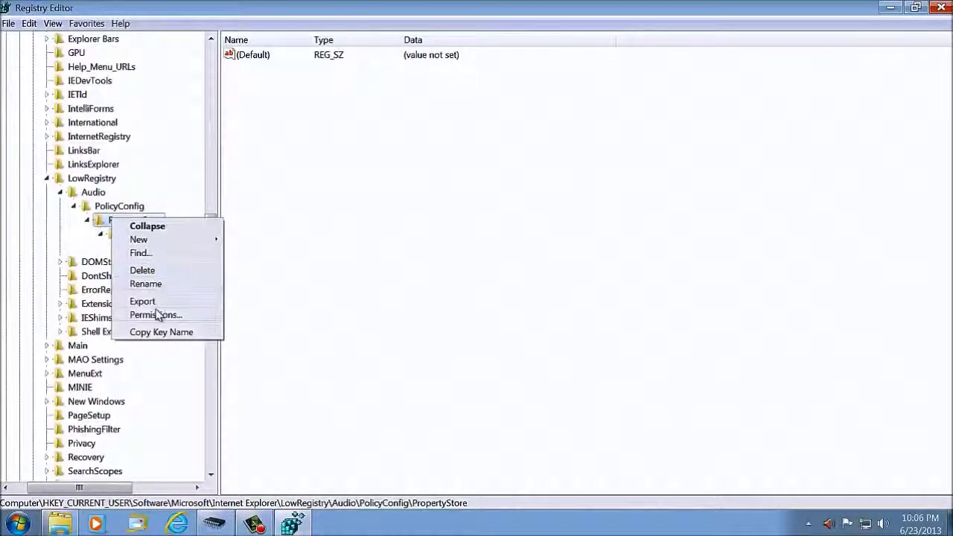
{"action": "left_click", "coordinate": [939, 8]}
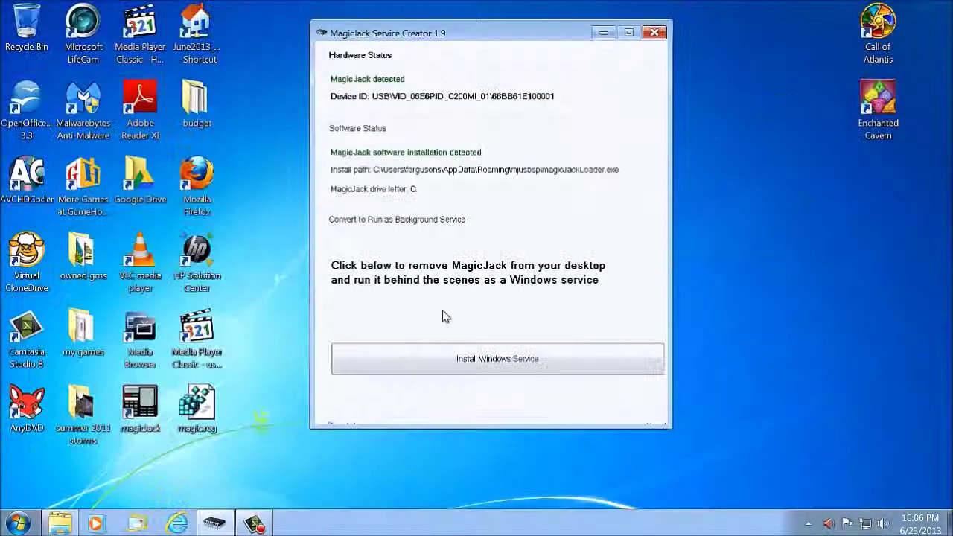
- Open the magic.reg file from the desktop for editing in Notepad
{"action": "left_click", "coordinate": [186, 424]}
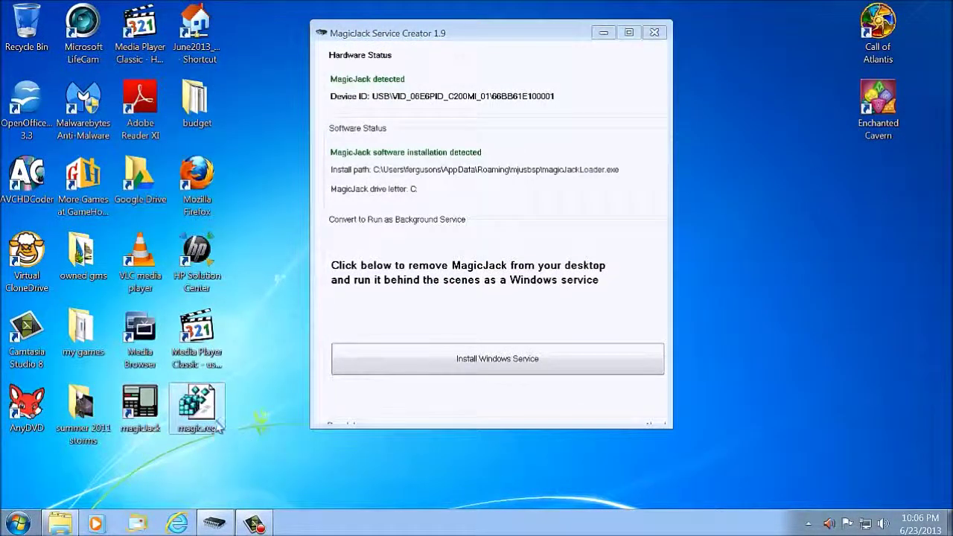
{"action": "right_click", "coordinate": [198, 409]}
{"action": "left_click", "coordinate": [239, 151]}
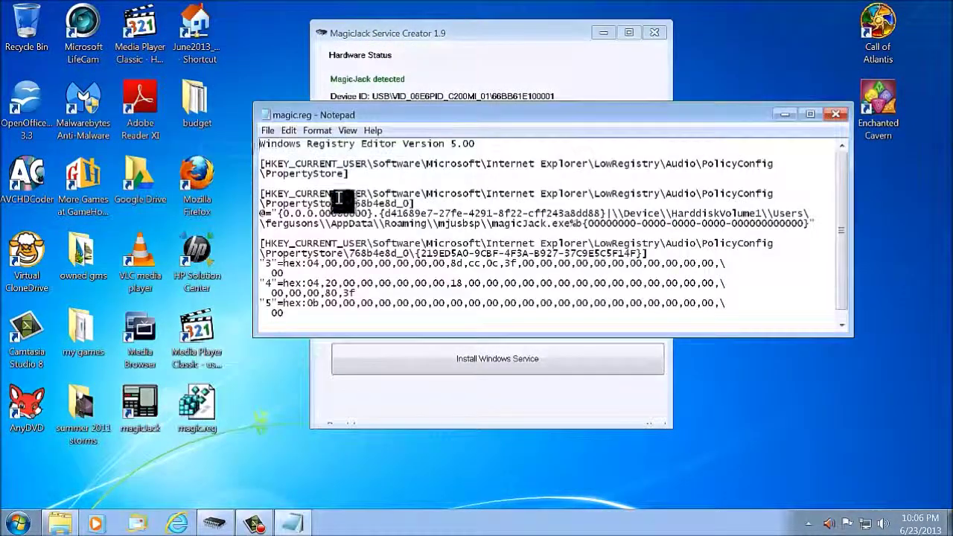
- Review the PropertyStore entries and the magicJack.exe path in magic.reg, and close the file
{"action": "left_click_drag", "start_coordinate": [262, 163], "coordinate": [755, 320]}
{"action": "left_click", "coordinate": [417, 240]}
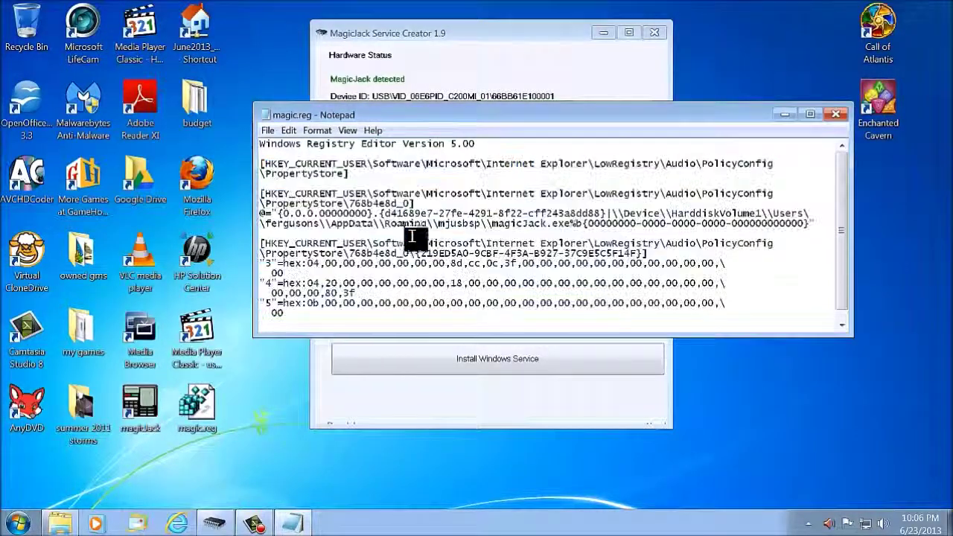
{"action": "left_click_drag", "start_coordinate": [497, 223], "coordinate": [576, 226]}
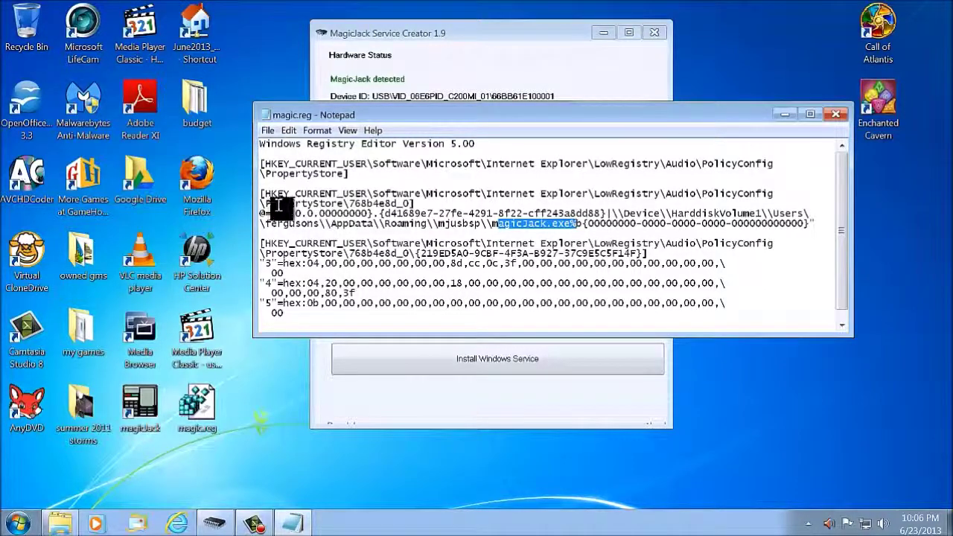
{"action": "left_click_drag", "start_coordinate": [278, 205], "coordinate": [798, 234]}
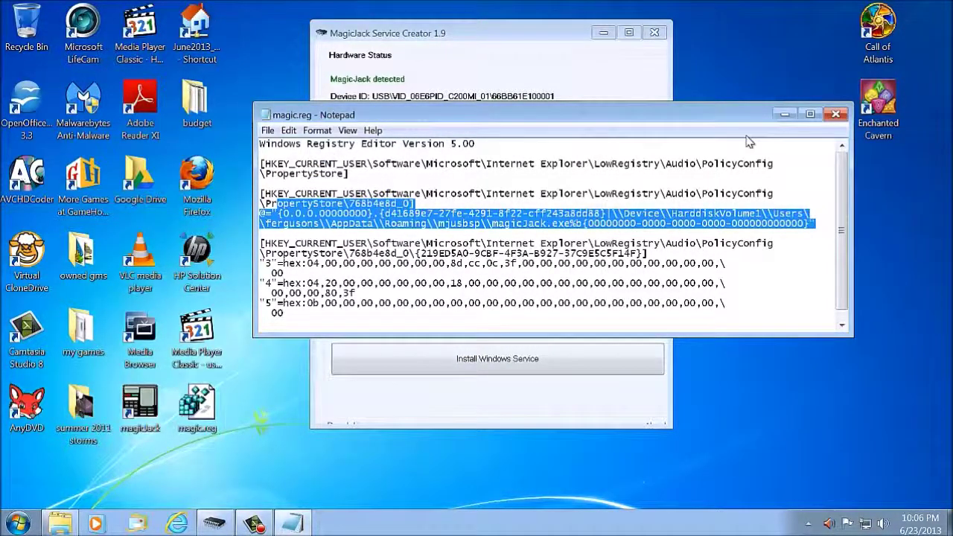
{"action": "left_click", "coordinate": [836, 114]}
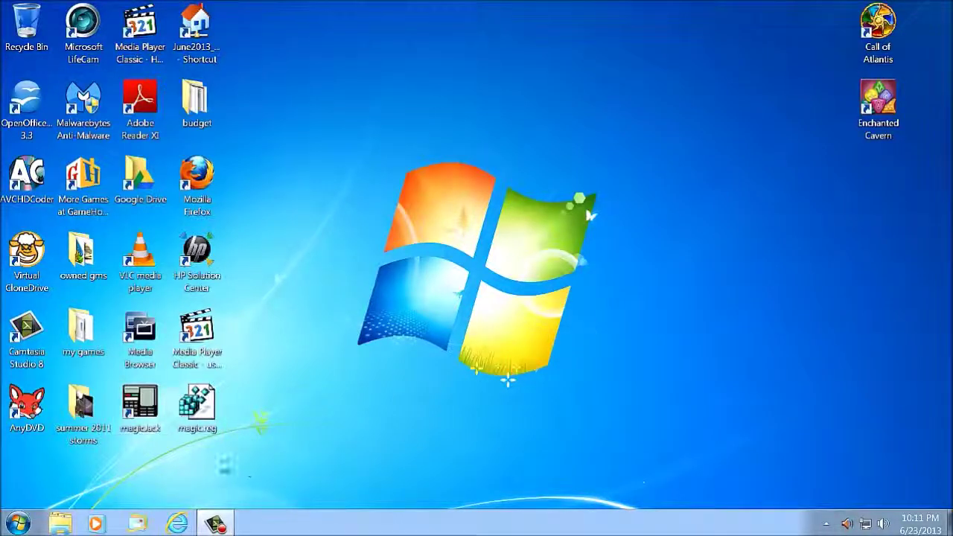
- Reopen the Registry Editor with regedit and bring the subkeys of PropertyStore into view for inspection
{"action": "left_click", "coordinate": [17, 523]}
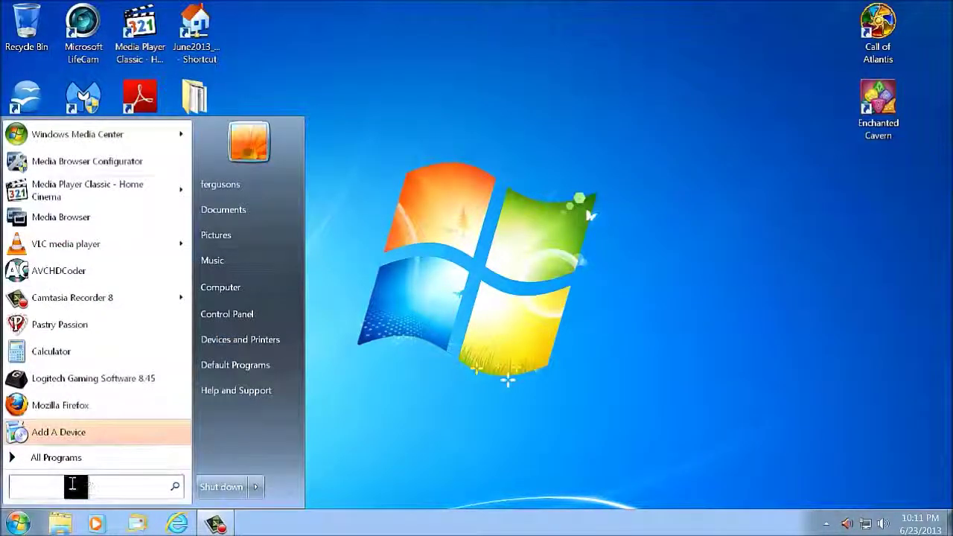
{"action": "type", "text": "re"}
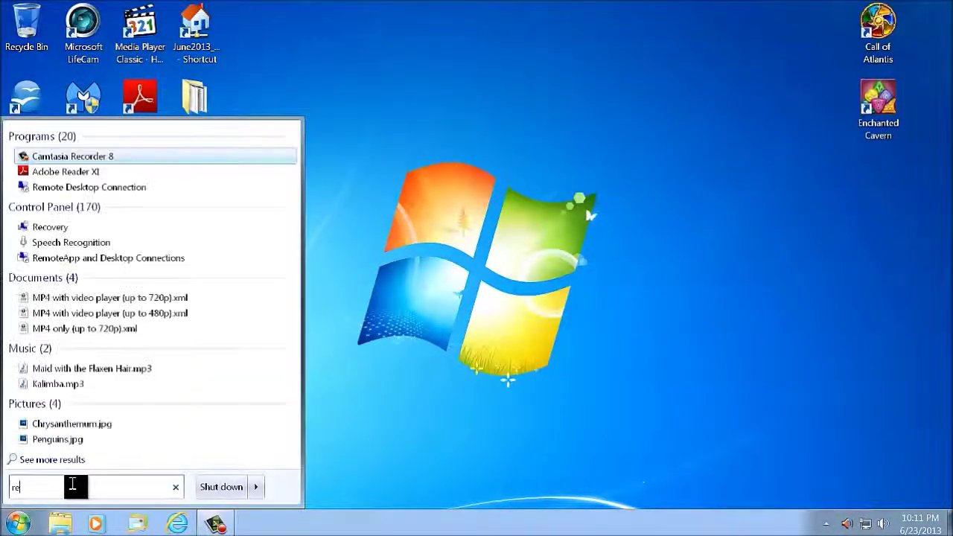
{"action": "type", "text": "gedit"}
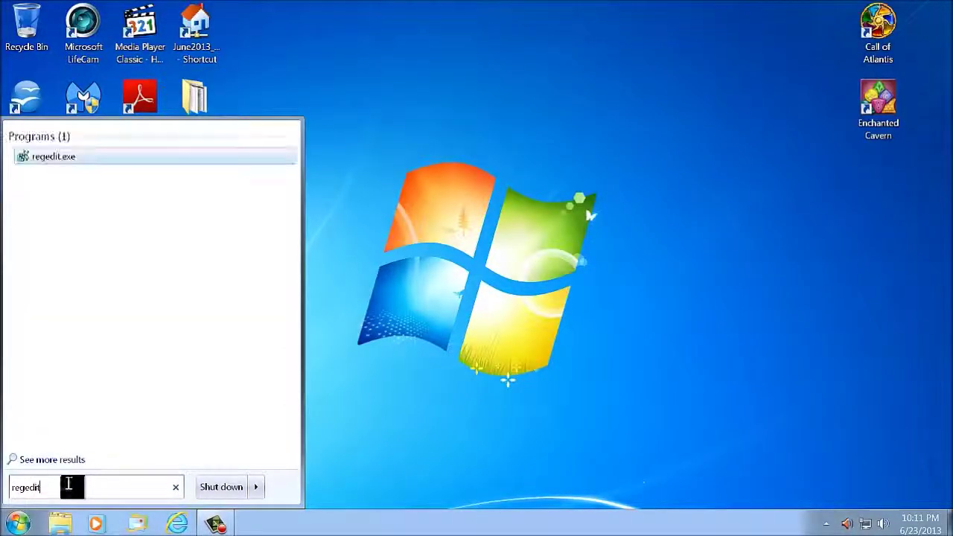
{"action": "key", "text": "Return"}
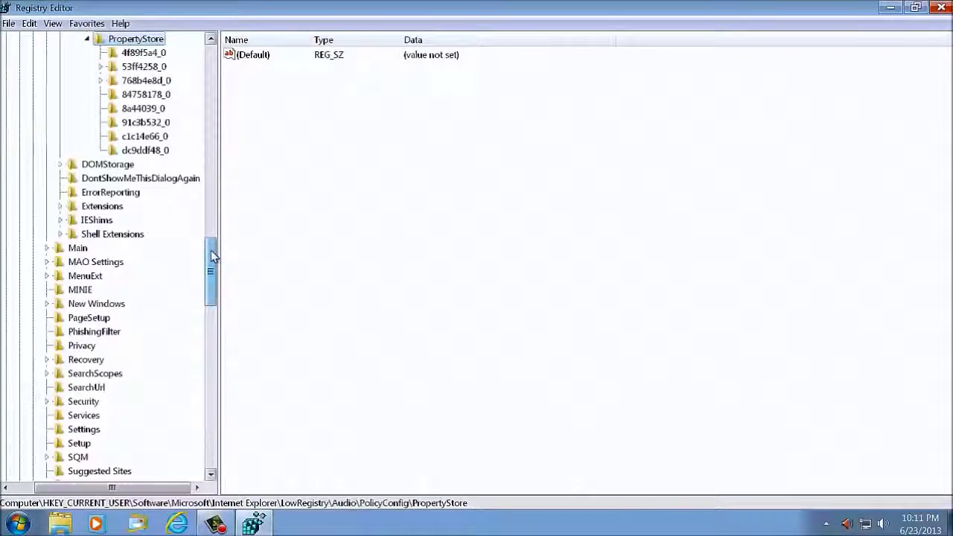
{"action": "scroll", "coordinate": [211, 251], "scroll_direction": "up", "scroll_amount": 5}
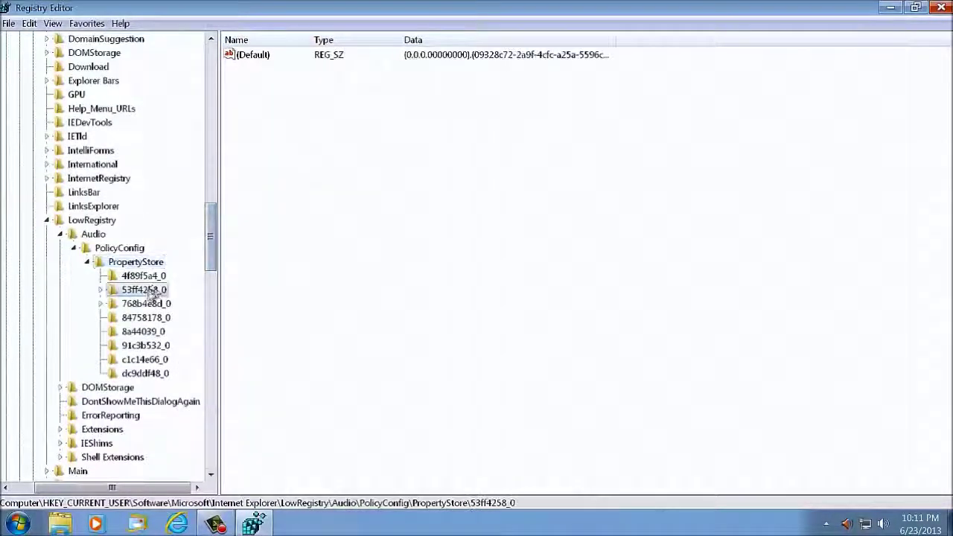
- Inspect the default values of the PropertyStore subkeys from 53ff4258_0 through dc9ddf48_0
{"action": "left_click", "coordinate": [153, 289]}
{"action": "left_click", "coordinate": [149, 304]}
{"action": "left_click", "coordinate": [146, 317]}
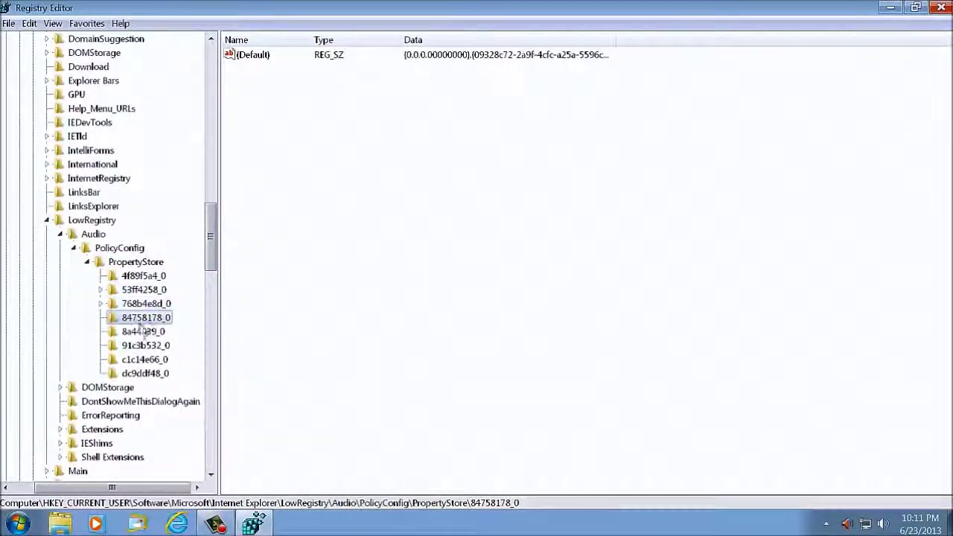
{"action": "left_click", "coordinate": [141, 331]}
{"action": "left_click", "coordinate": [142, 345]}
{"action": "left_click", "coordinate": [134, 359]}
{"action": "left_click", "coordinate": [121, 374]}
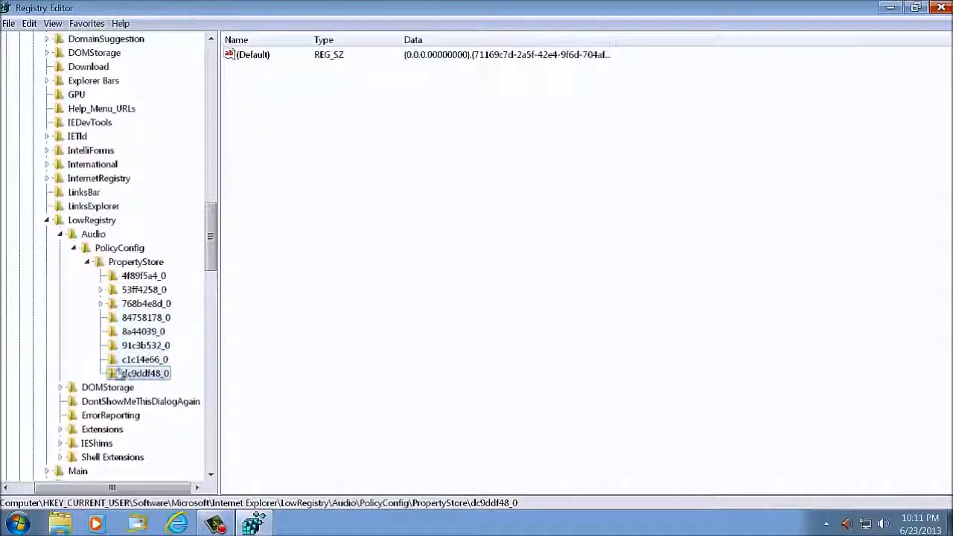
- Export the PropertyStore key as a registration file to the desktop, overwriting the existing magic.reg
{"action": "right_click", "coordinate": [133, 265]}
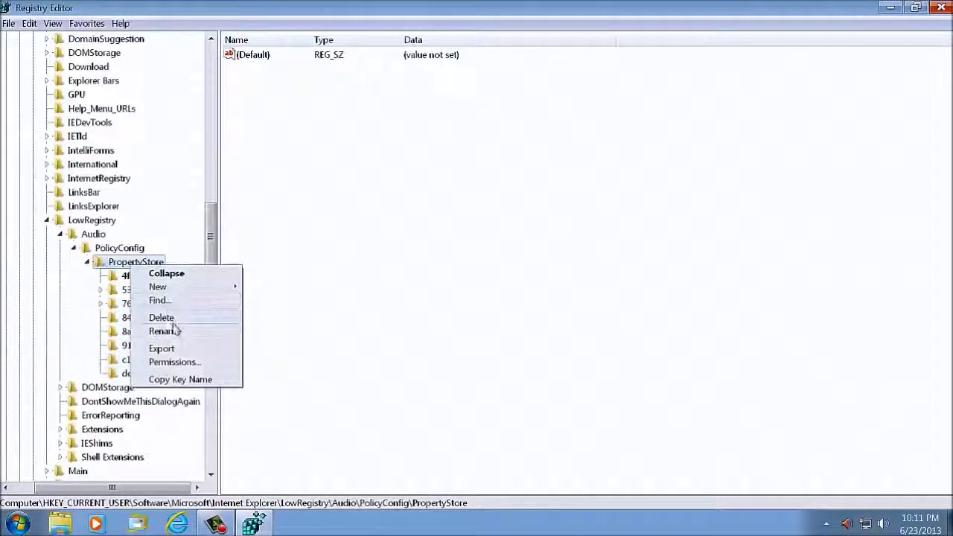
{"action": "left_click", "coordinate": [163, 349]}
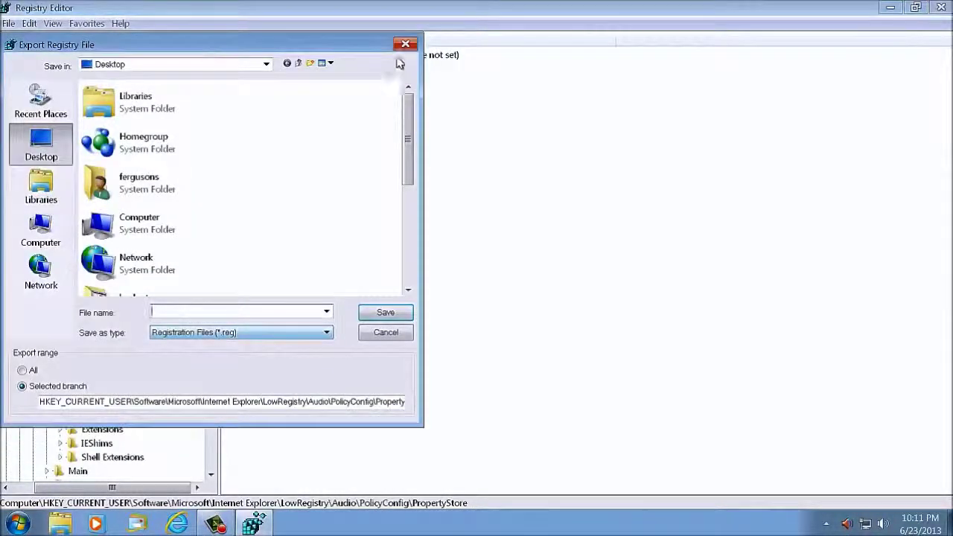
{"action": "left_click_drag", "start_coordinate": [404, 144], "coordinate": [407, 268]}
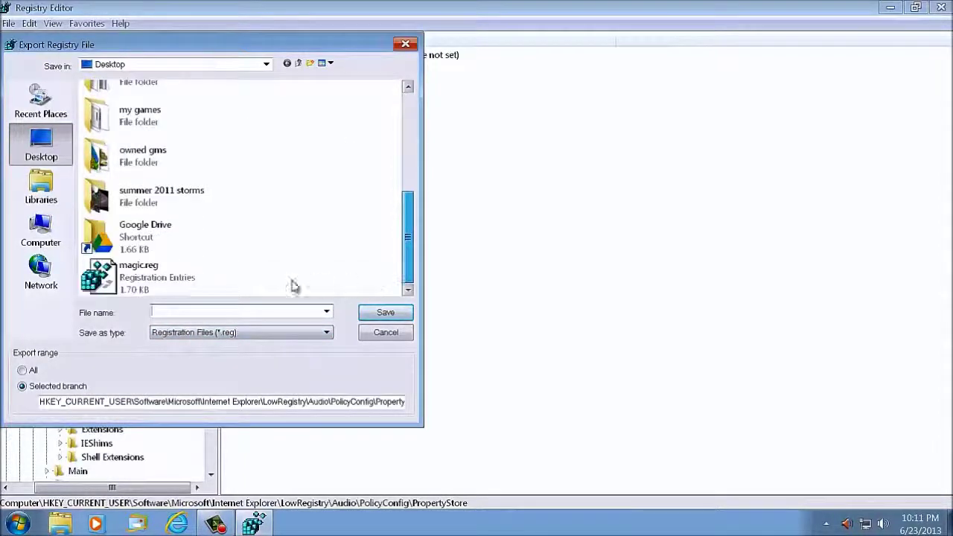
{"action": "left_click", "coordinate": [231, 282]}
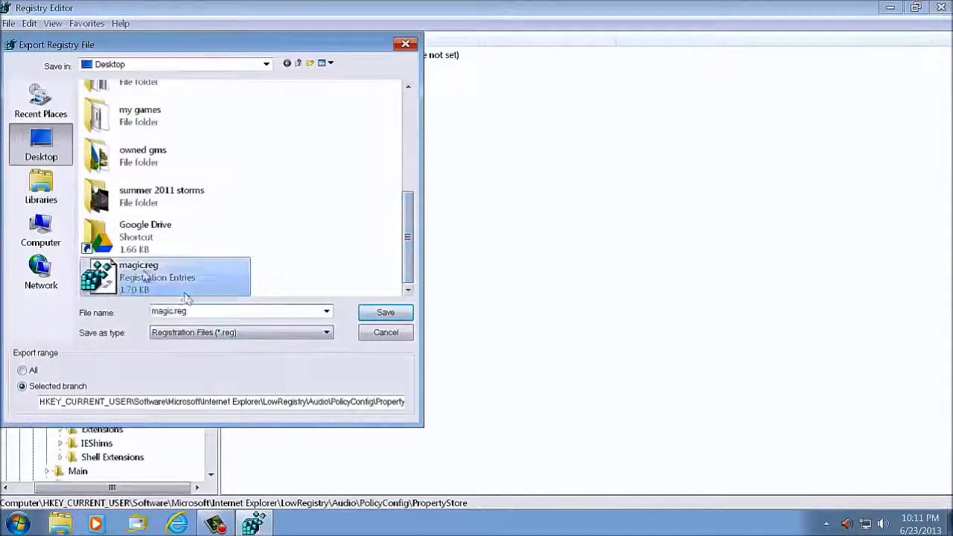
{"action": "left_click", "coordinate": [381, 314]}
{"action": "left_click", "coordinate": [511, 266]}
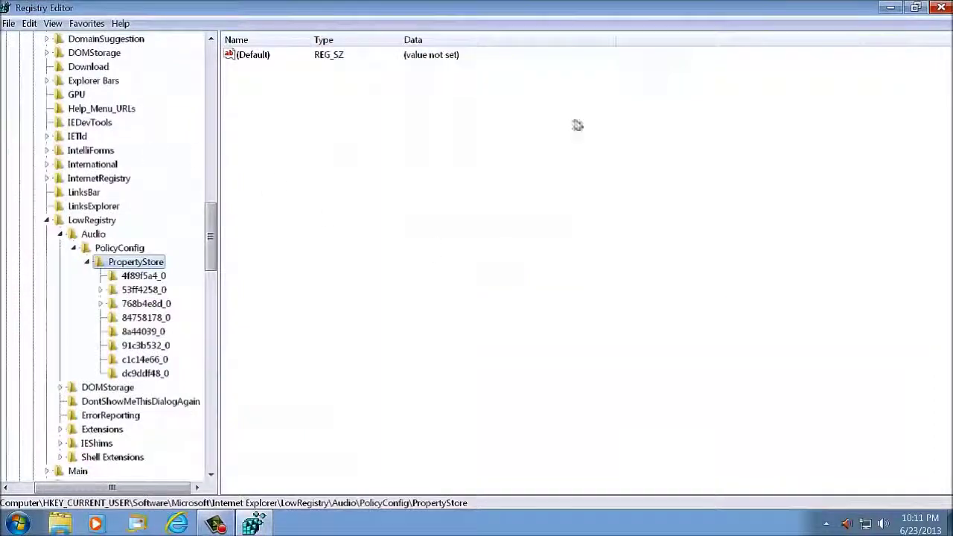
- Minimize the Registry Editor, open magic.reg from the desktop for editing in Notepad, and bring up the text search
{"action": "left_click", "coordinate": [890, 7]}
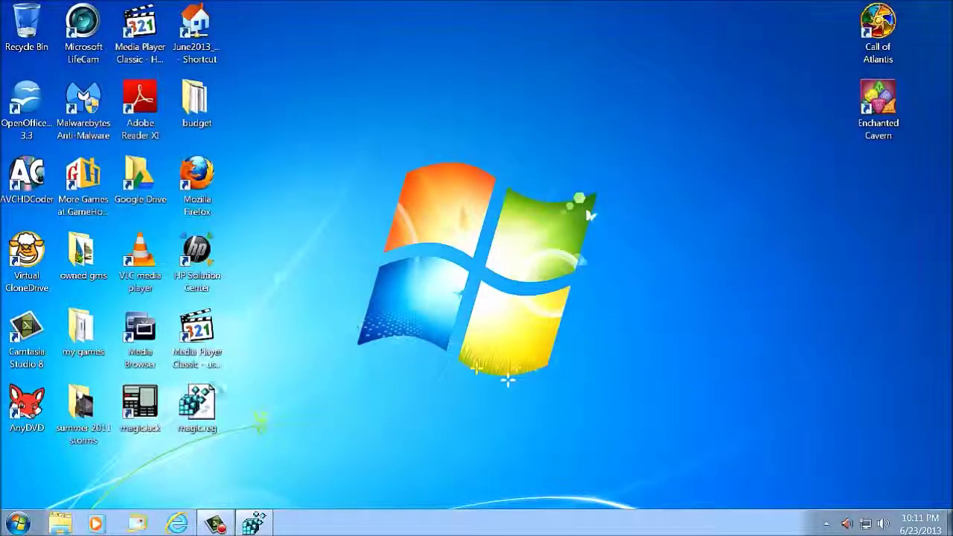
{"action": "right_click", "coordinate": [195, 408]}
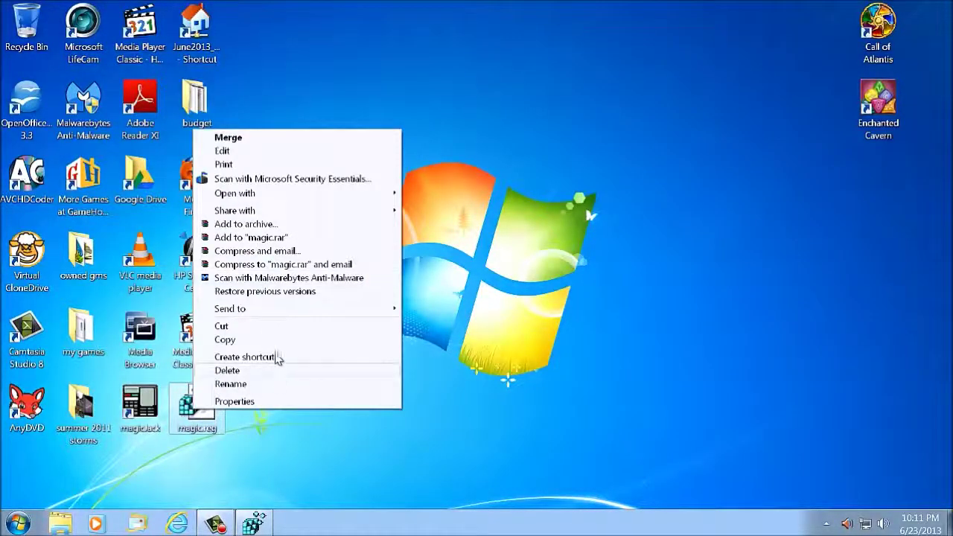
{"action": "left_click", "coordinate": [261, 152]}
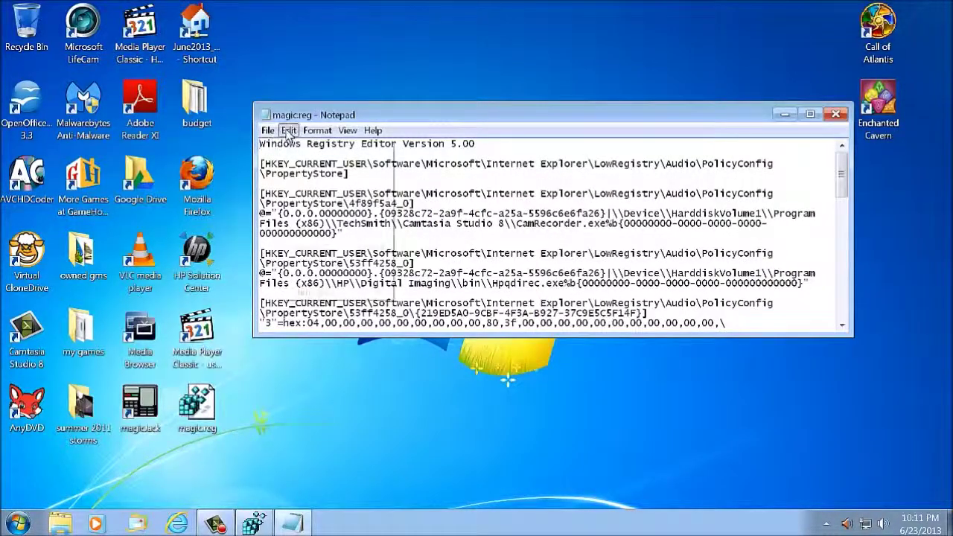
{"action": "left_click", "coordinate": [288, 131]}
{"action": "left_click", "coordinate": [307, 221]}
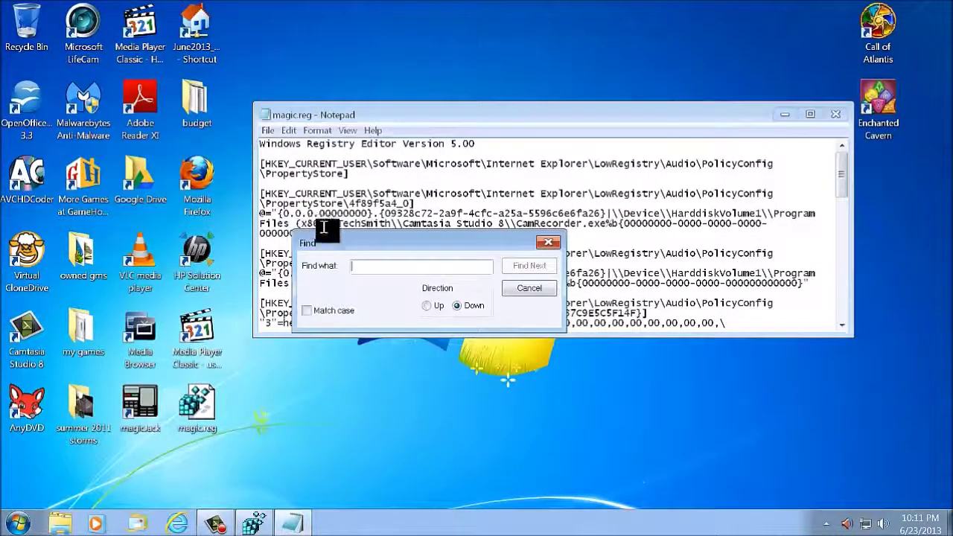
- Copy the name of the mjusbsp folder on Local Disk (C:) without renaming it, and close the Explorer window
{"action": "left_click", "coordinate": [19, 524]}
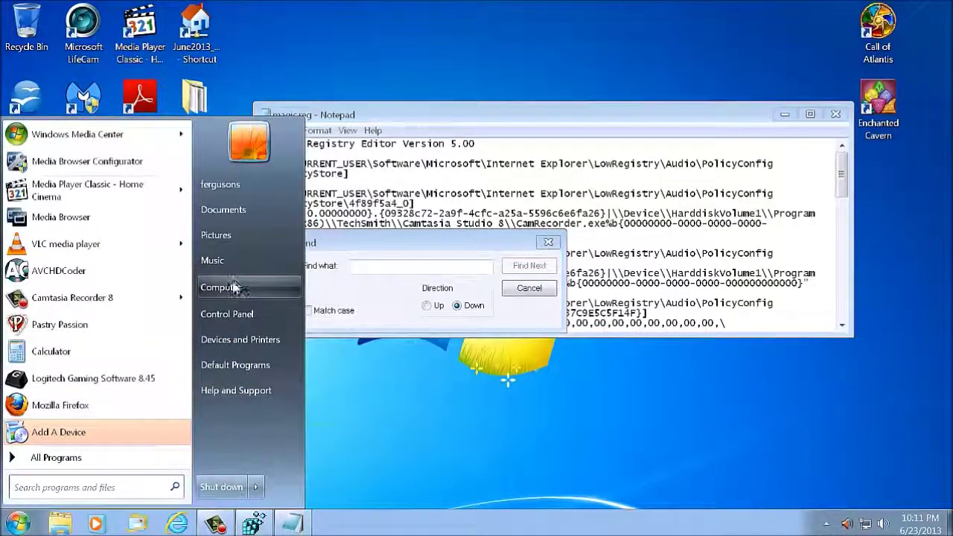
{"action": "left_click", "coordinate": [231, 284]}
{"action": "double_click", "coordinate": [670, 202]}
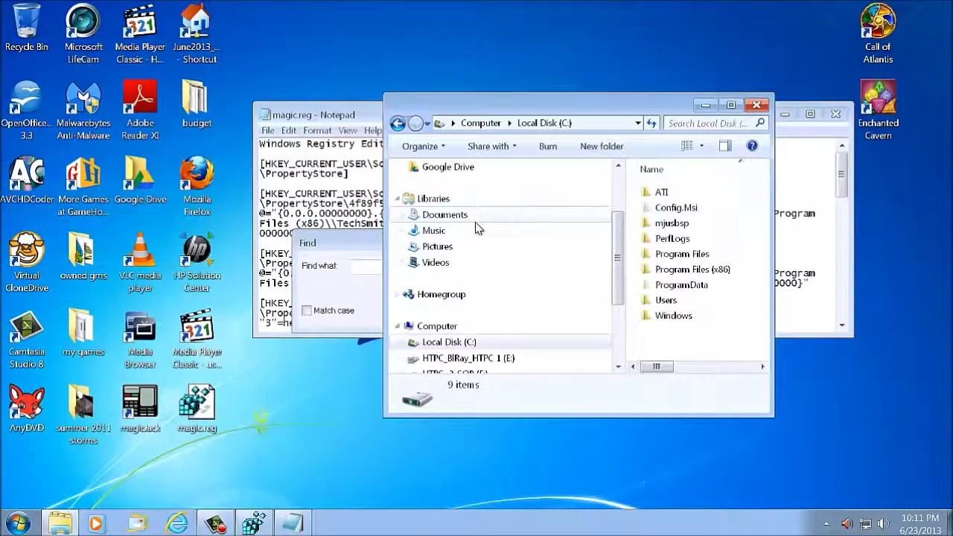
{"action": "left_click", "coordinate": [676, 225]}
{"action": "right_click", "coordinate": [676, 225]}
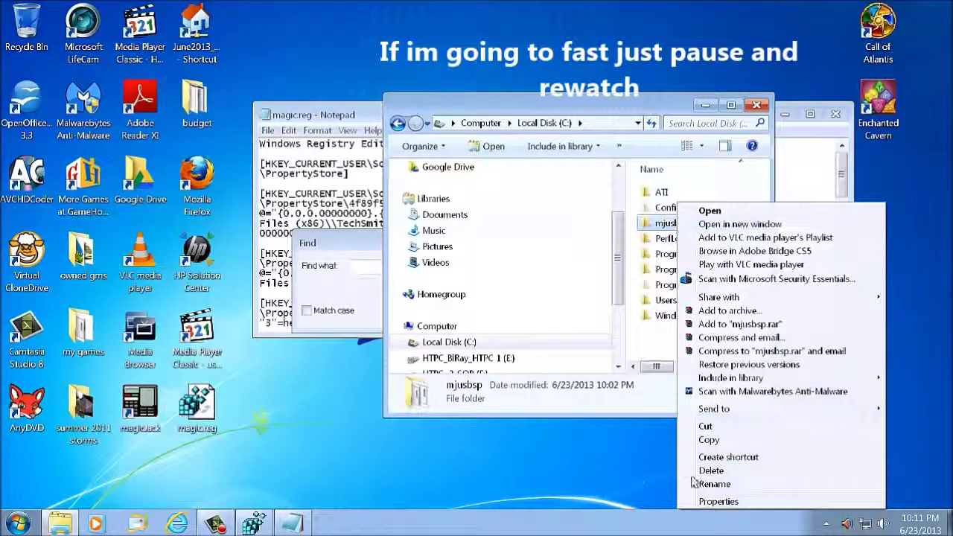
{"action": "left_click", "coordinate": [708, 484]}
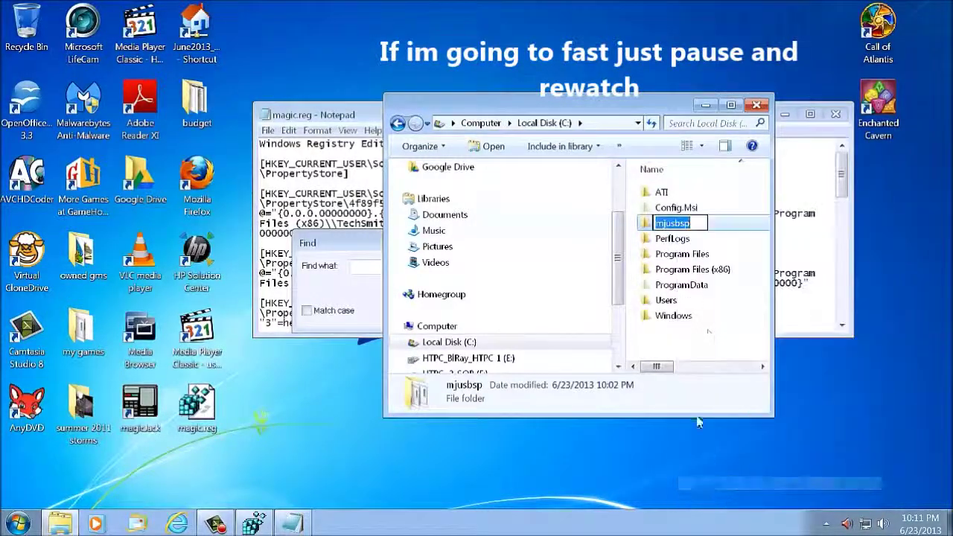
{"action": "right_click", "coordinate": [691, 228]}
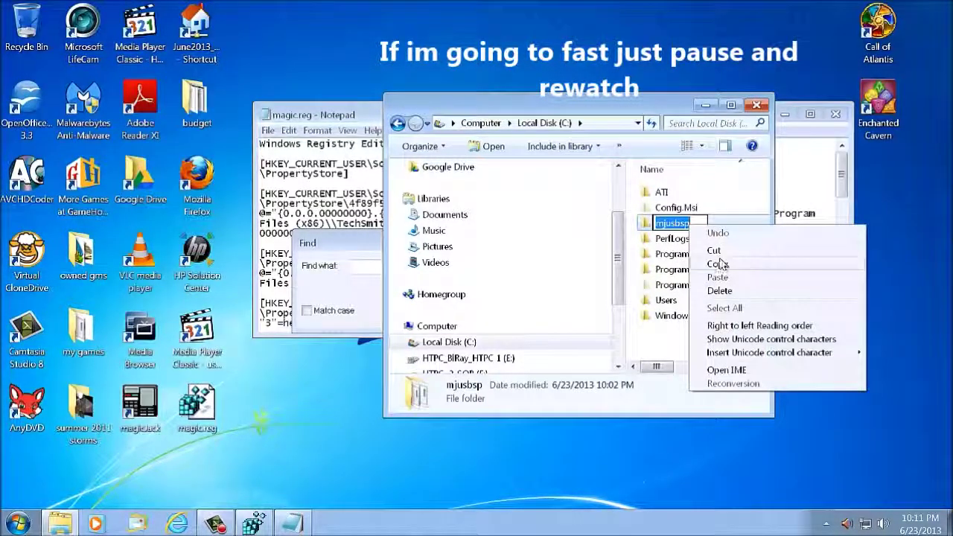
{"action": "left_click", "coordinate": [716, 264]}
{"action": "left_click", "coordinate": [757, 104]}
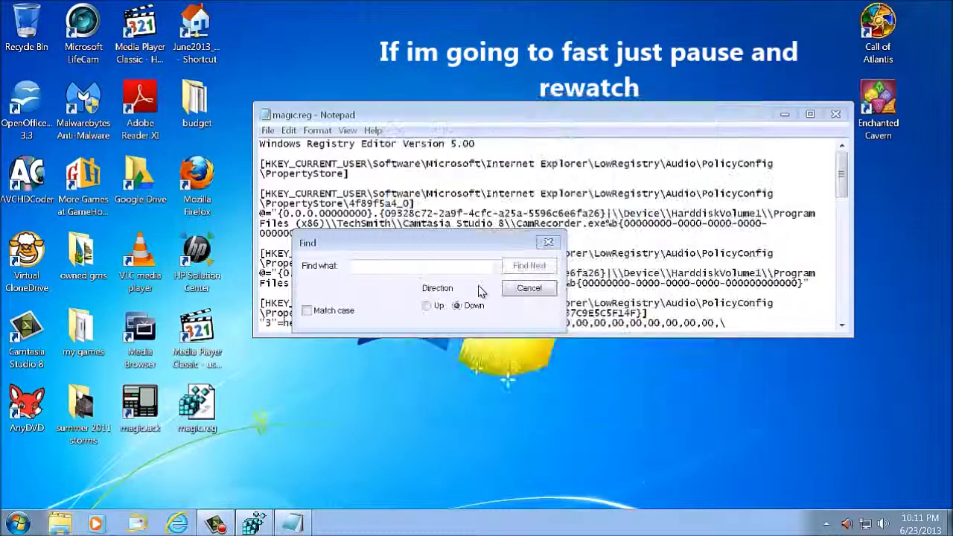
- Search magic.reg for the copied text mjusbsp and highlight the subkey name 768b4e8d_0 above the magicJack.exe path
{"action": "right_click", "coordinate": [398, 266]}
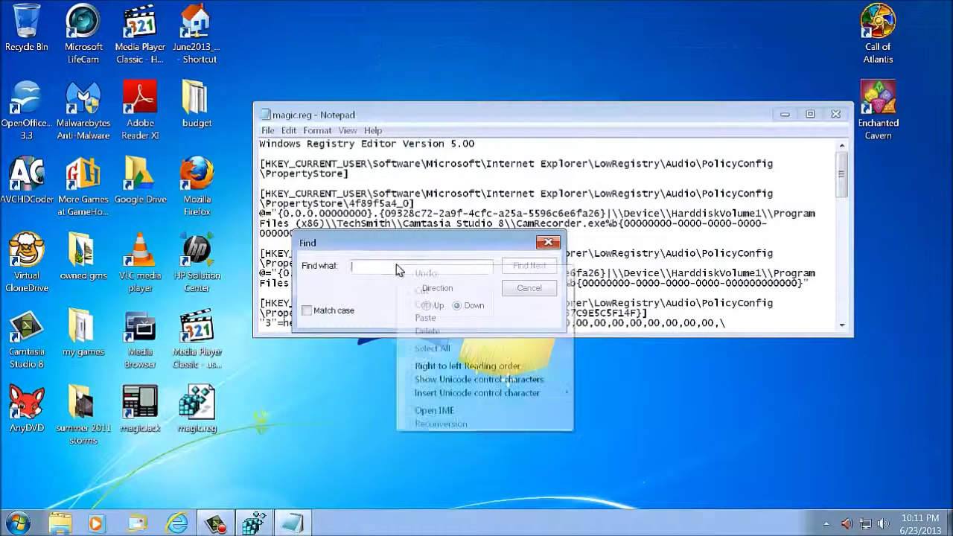
{"action": "left_click", "coordinate": [445, 321]}
{"action": "left_click", "coordinate": [533, 268]}
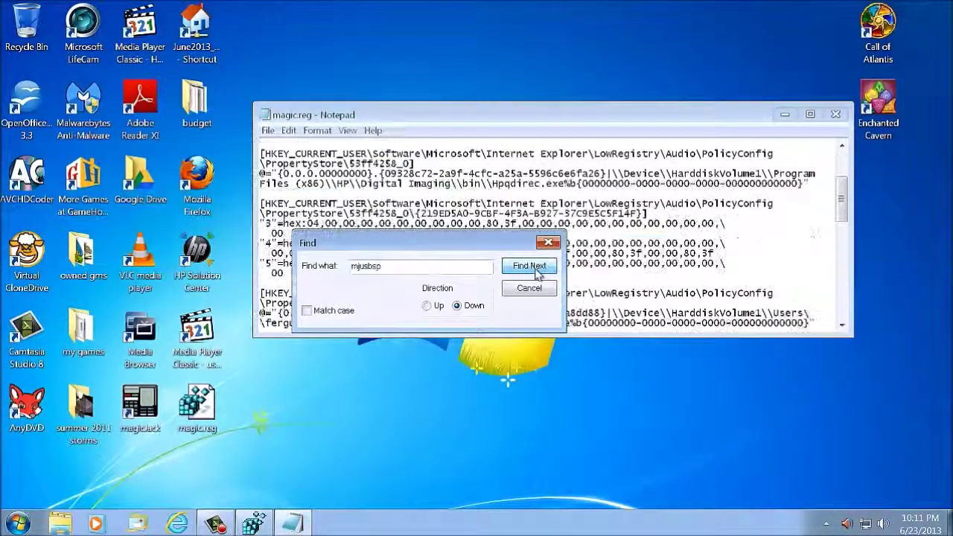
{"action": "left_click_drag", "start_coordinate": [478, 252], "coordinate": [361, 428]}
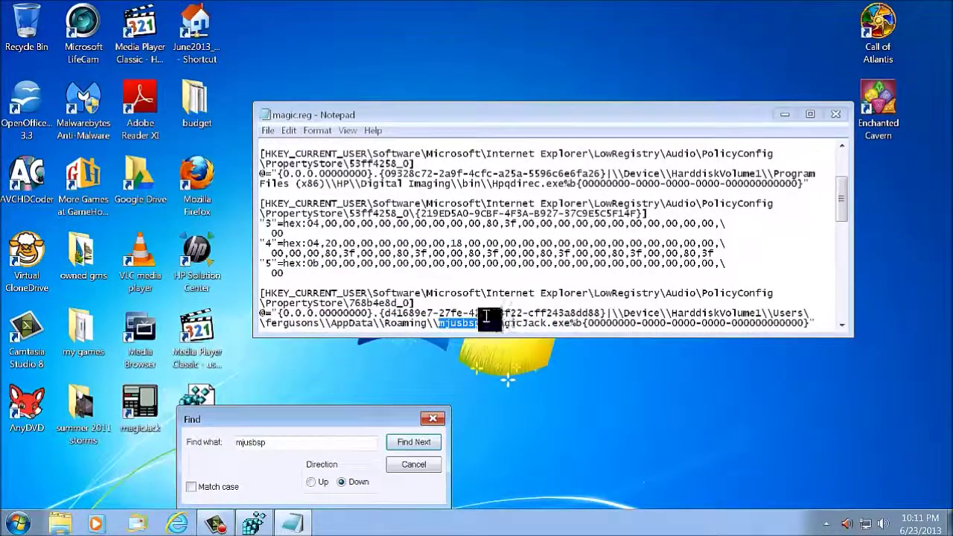
{"action": "left_click", "coordinate": [380, 316]}
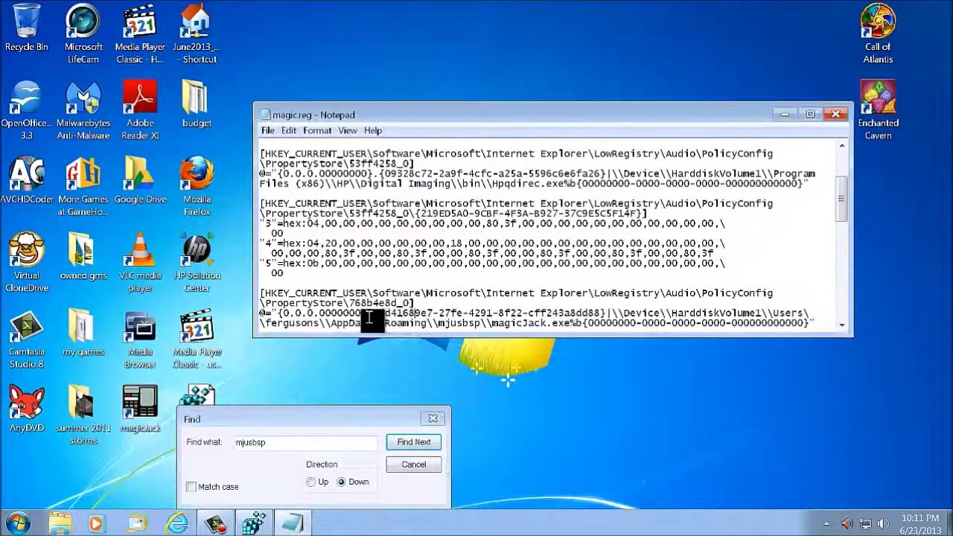
{"action": "left_click_drag", "start_coordinate": [348, 304], "coordinate": [414, 306]}
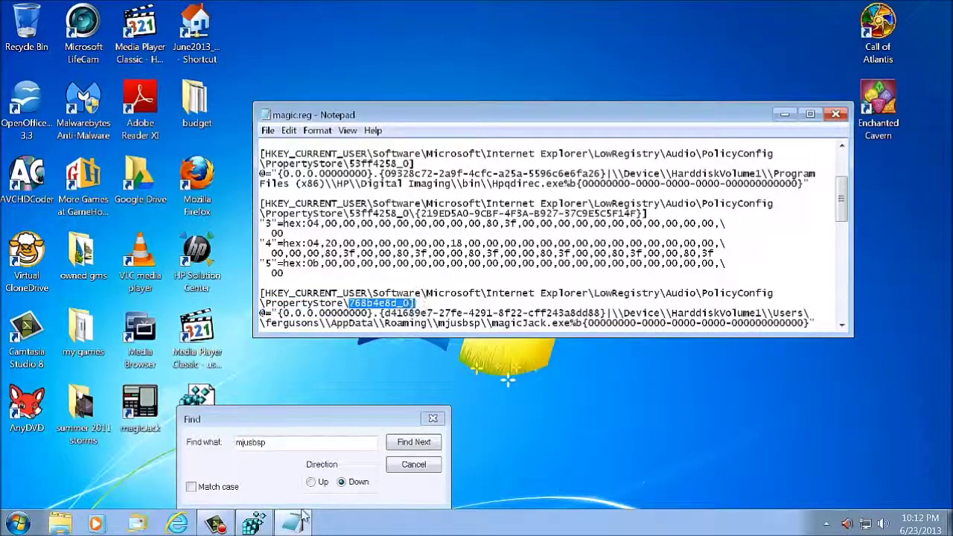
- Switch to the Registry Editor and arrange it as a smaller window that leaves the highlighted key name in magic.reg visible
{"action": "left_click", "coordinate": [255, 525]}
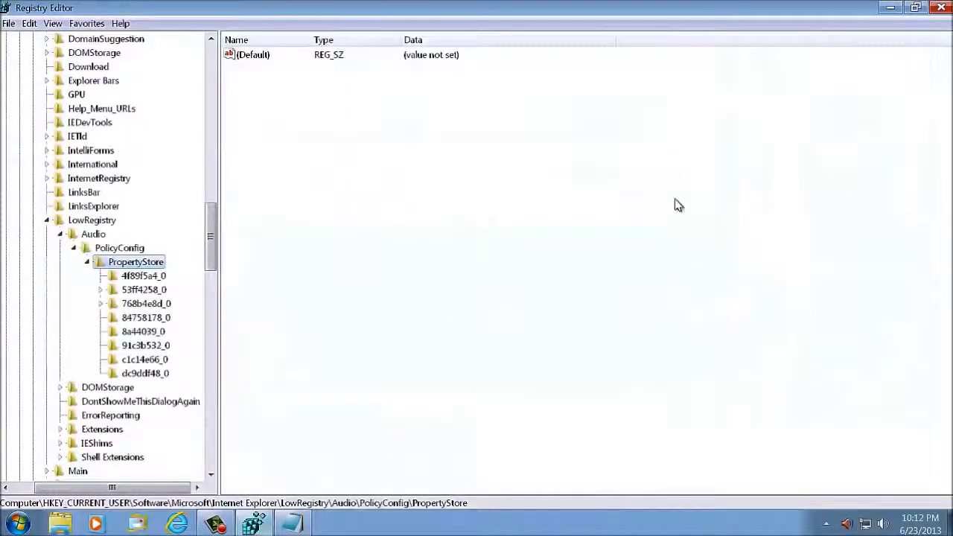
{"action": "left_click", "coordinate": [918, 9]}
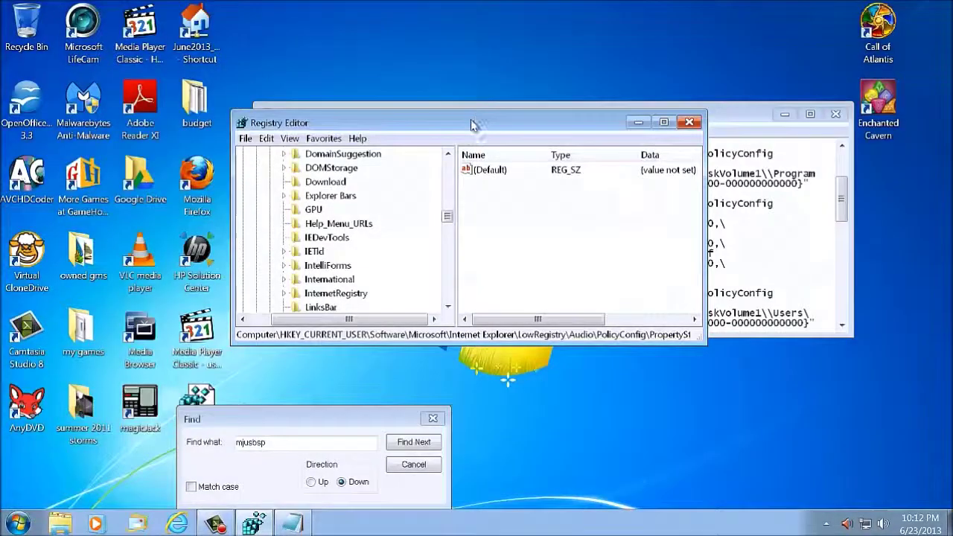
{"action": "left_click_drag", "start_coordinate": [473, 122], "coordinate": [438, 54]}
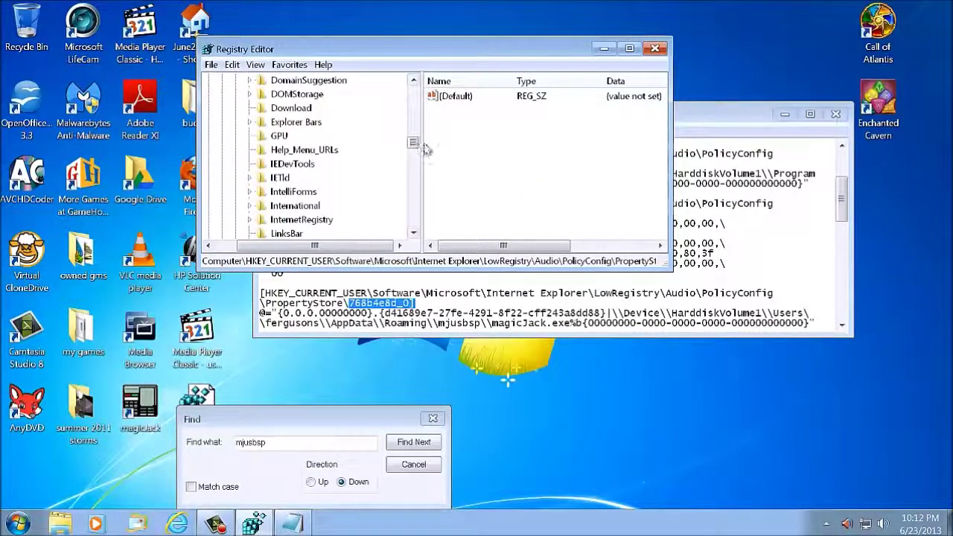
{"action": "scroll", "coordinate": [414, 80], "scroll_direction": "up", "scroll_amount": 5}
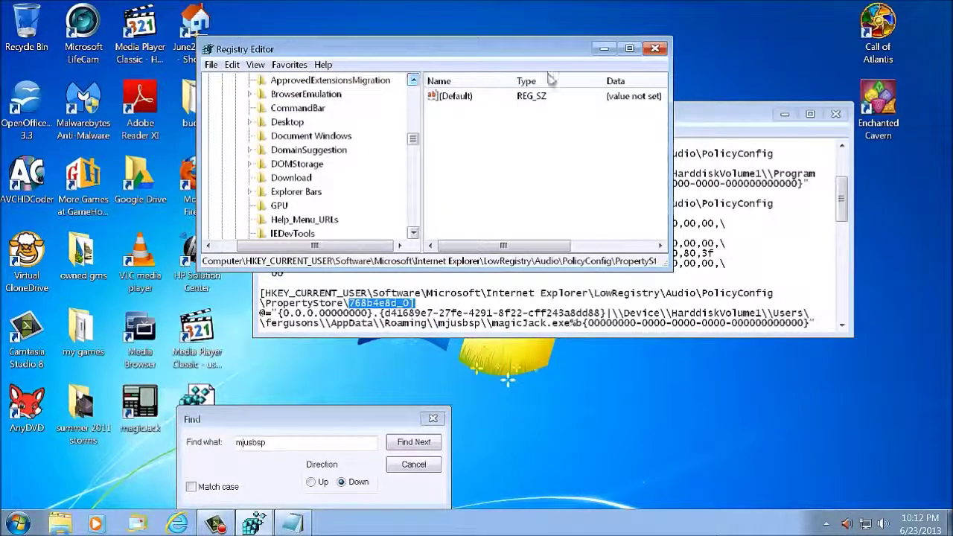
{"action": "left_click", "coordinate": [629, 49]}
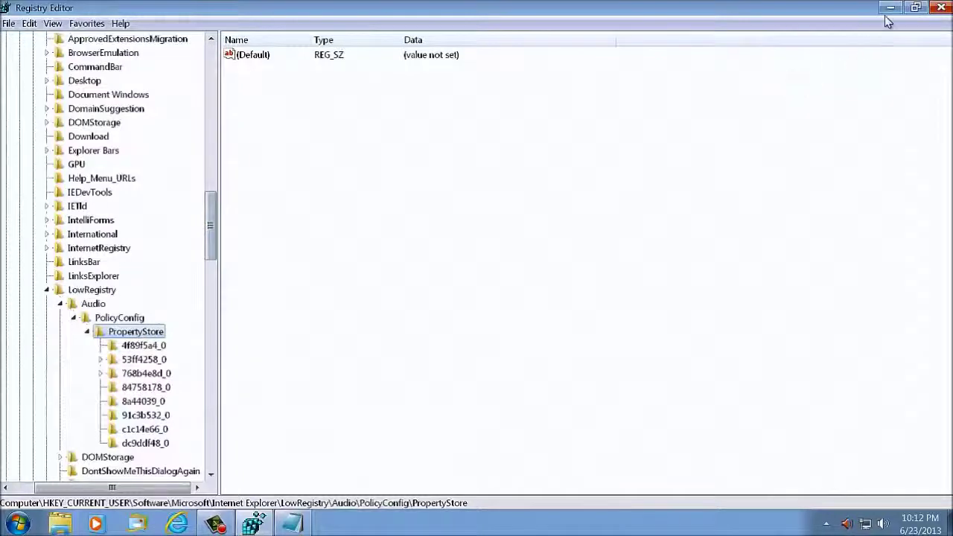
{"action": "left_click", "coordinate": [916, 8]}
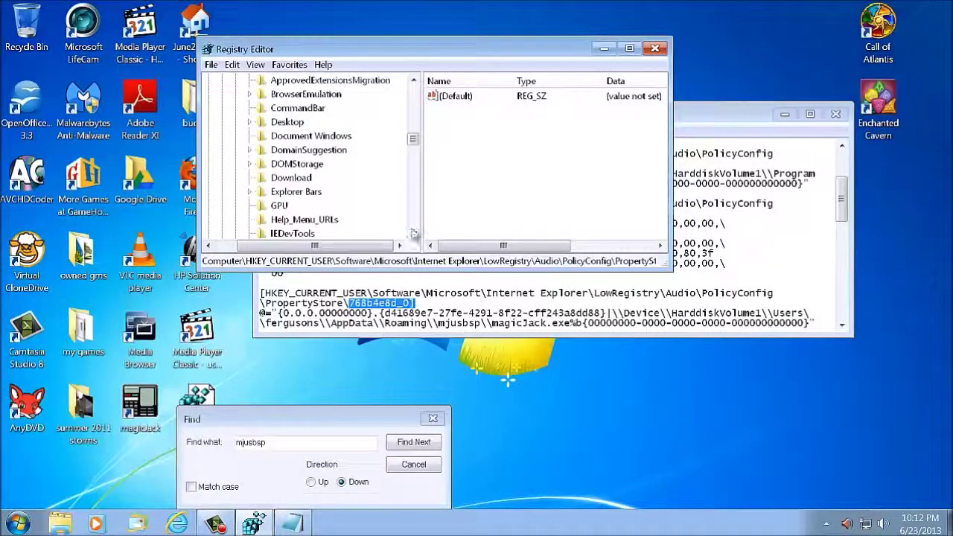
- Delete the magicJack subkey 768b4e8d_0 and all of its subkeys under PropertyStore
{"action": "left_click", "coordinate": [413, 233]}
{"action": "left_click", "coordinate": [413, 233]}
{"action": "left_click", "coordinate": [413, 233]}
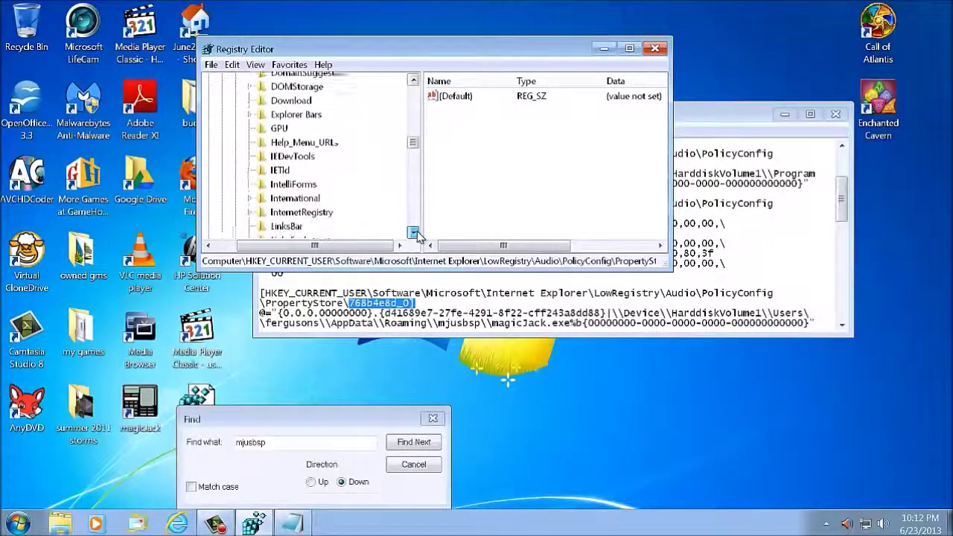
{"action": "left_click", "coordinate": [413, 233]}
{"action": "left_click", "coordinate": [413, 233]}
{"action": "left_click", "coordinate": [413, 233]}
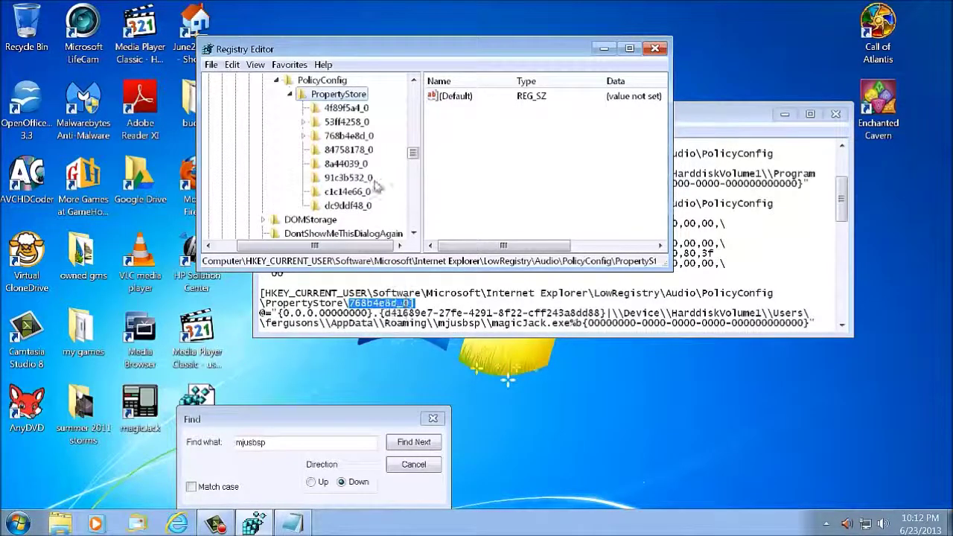
{"action": "left_click", "coordinate": [351, 138]}
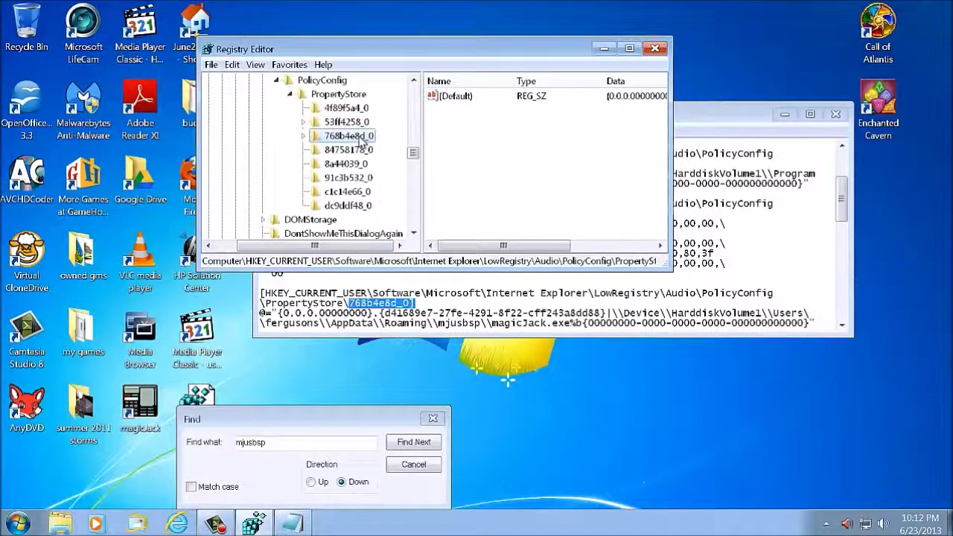
{"action": "right_click", "coordinate": [362, 142]}
{"action": "left_click", "coordinate": [393, 189]}
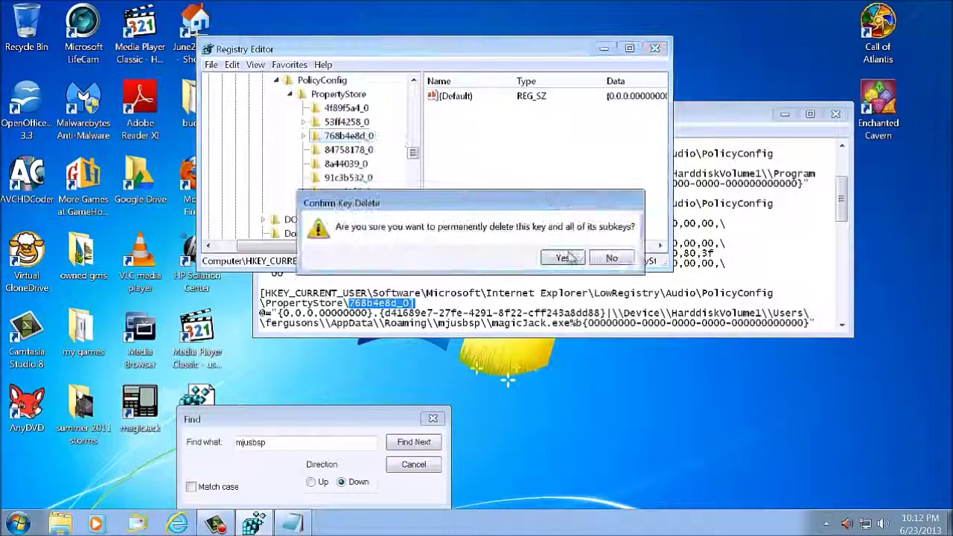
{"action": "left_click", "coordinate": [564, 258]}
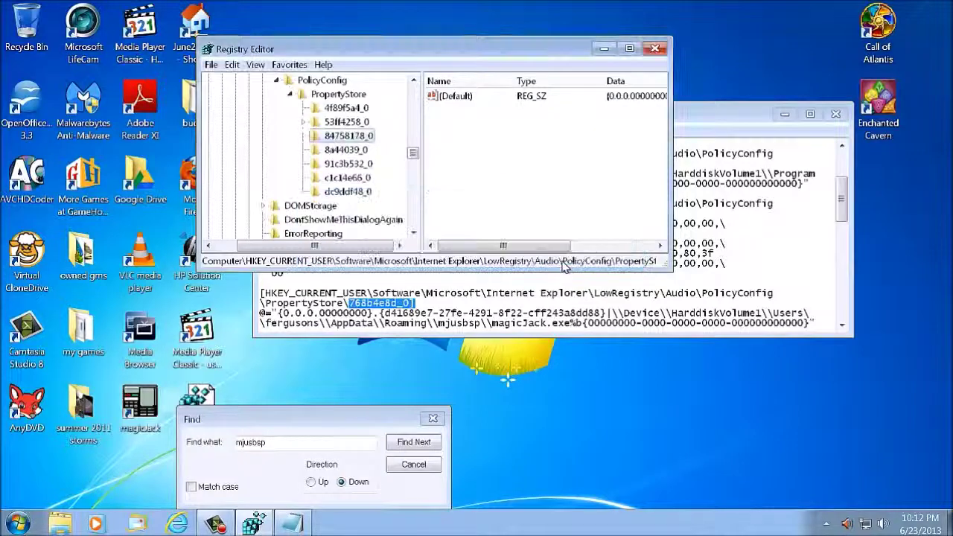
- Search magic.reg for another occurrence of mjusbsp below the 768b4e8d_0 entry and examine the remaining PropertyStore entries through the end of the file
{"action": "left_click", "coordinate": [405, 320]}
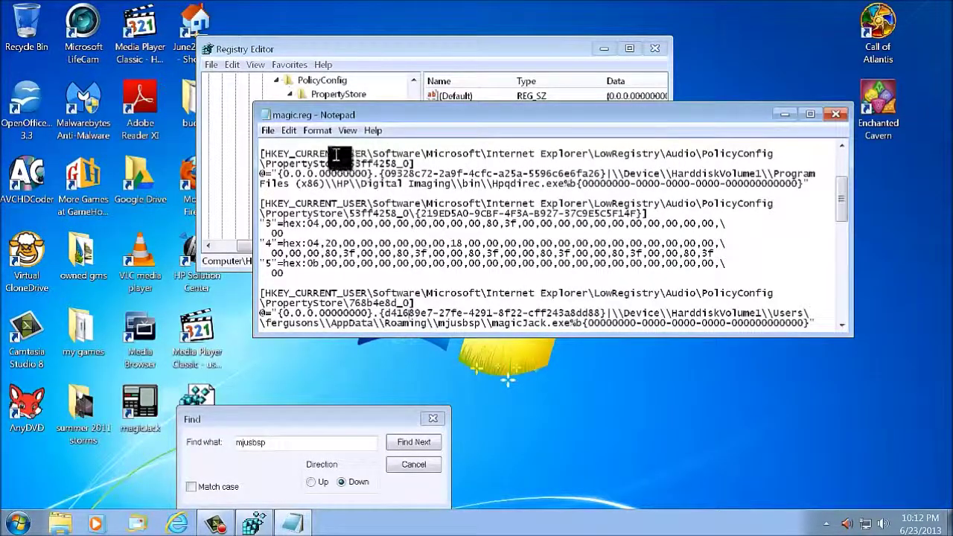
{"action": "scroll", "coordinate": [304, 140], "scroll_direction": "up", "scroll_amount": 1}
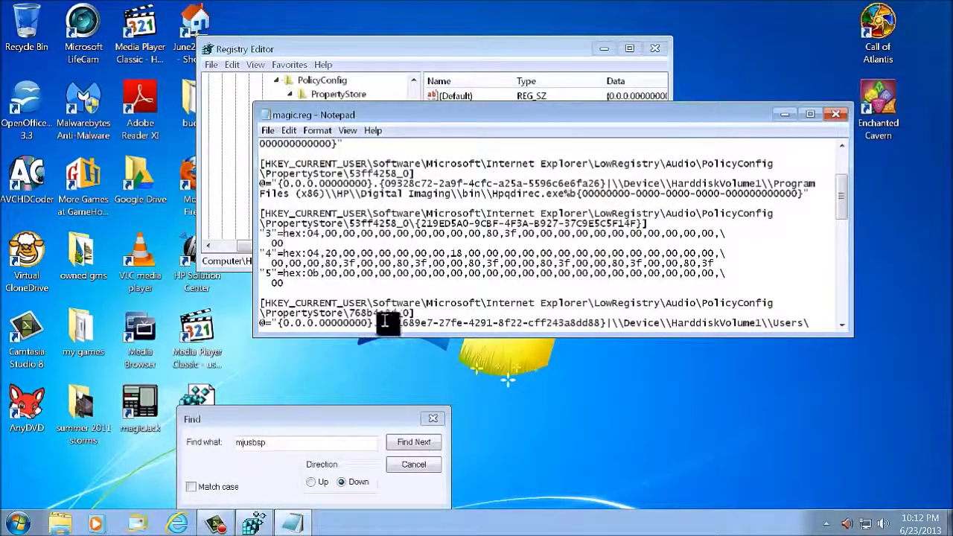
{"action": "scroll", "coordinate": [433, 316], "scroll_direction": "down", "scroll_amount": 1}
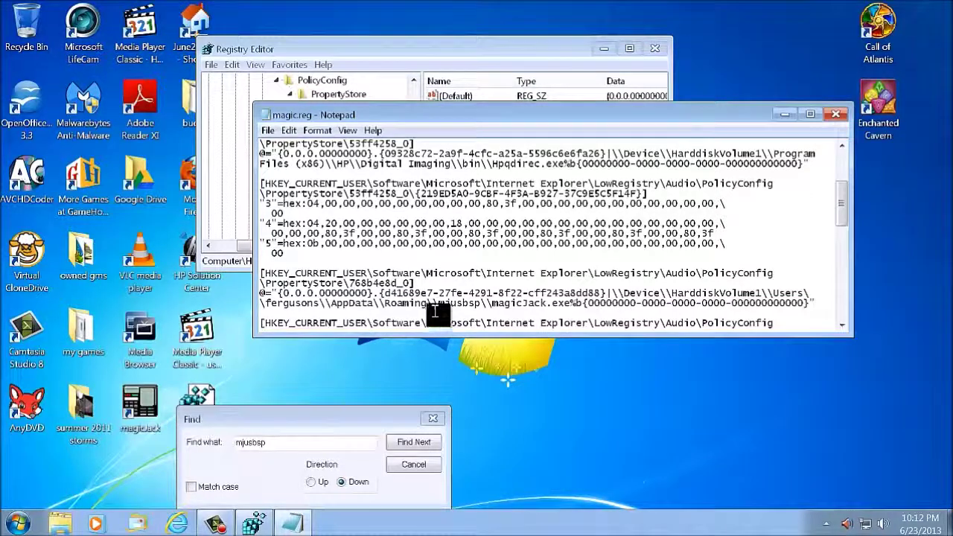
{"action": "left_click", "coordinate": [289, 131]}
{"action": "left_click", "coordinate": [305, 232]}
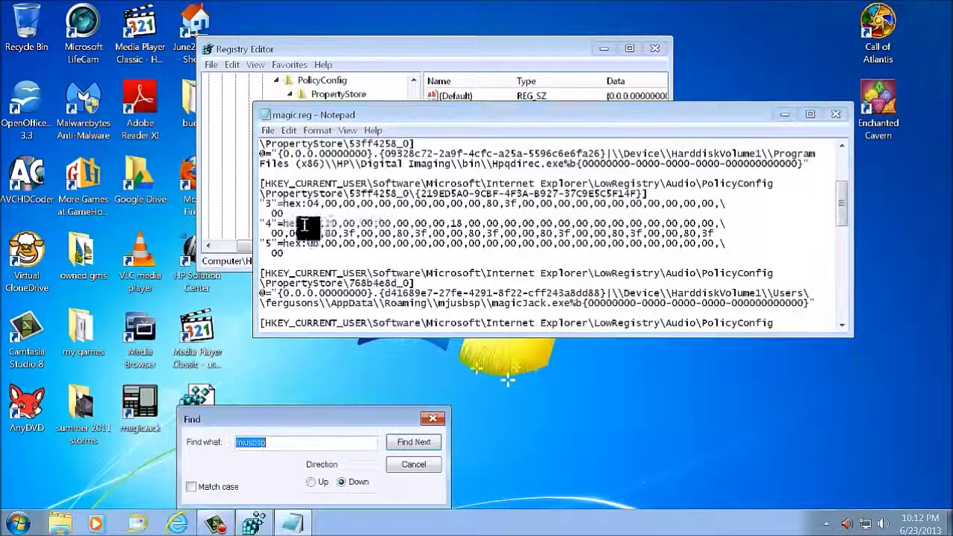
{"action": "left_click", "coordinate": [414, 446]}
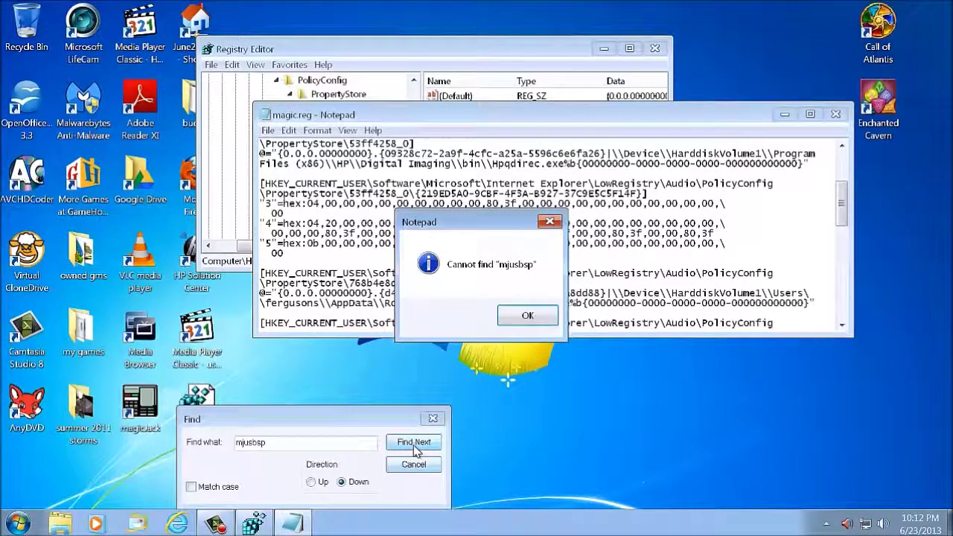
{"action": "left_click", "coordinate": [528, 316]}
{"action": "left_click", "coordinate": [645, 262]}
{"action": "scroll", "coordinate": [645, 262], "scroll_direction": "down", "scroll_amount": 5}
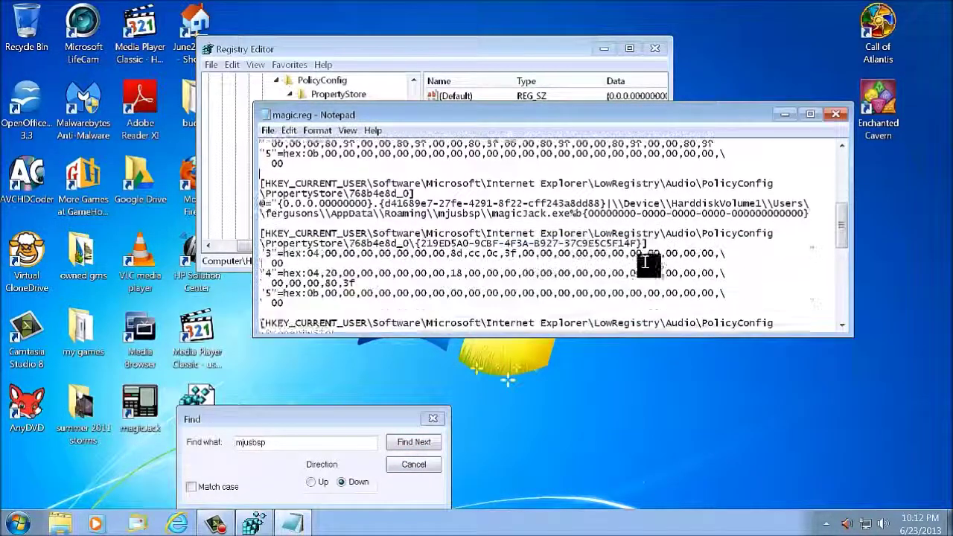
{"action": "scroll", "coordinate": [645, 262], "scroll_direction": "down", "scroll_amount": 5}
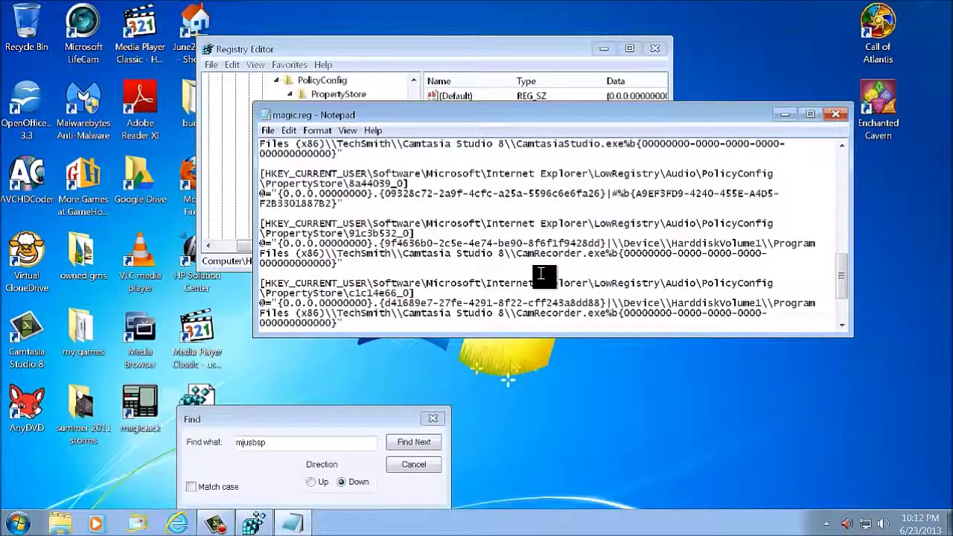
{"action": "scroll", "coordinate": [542, 274], "scroll_direction": "down", "scroll_amount": 3}
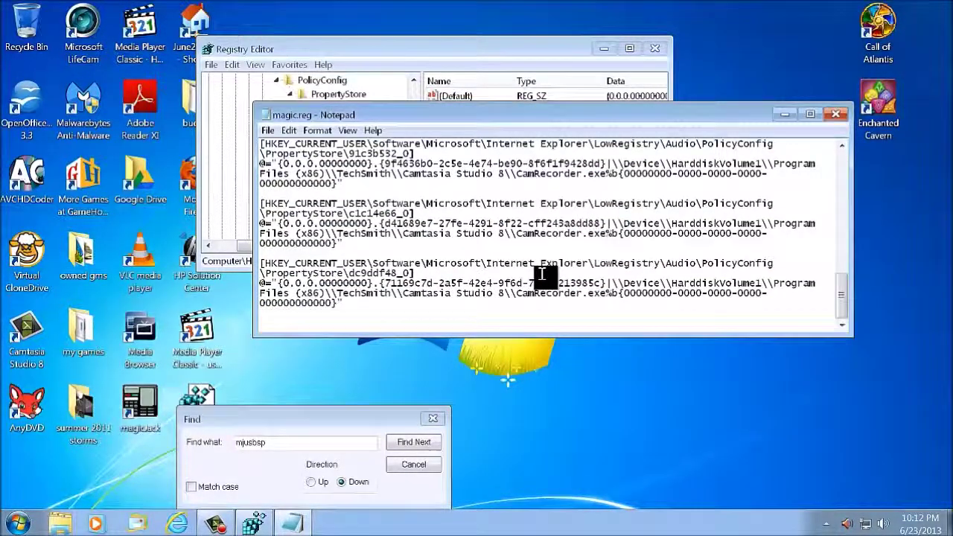
- Search magic.reg from its beginning for mjusbsp and highlight the subkey name 768b4e8d_0 above the magicJack.exe path
{"action": "scroll", "coordinate": [544, 276], "scroll_direction": "up", "scroll_amount": 15}
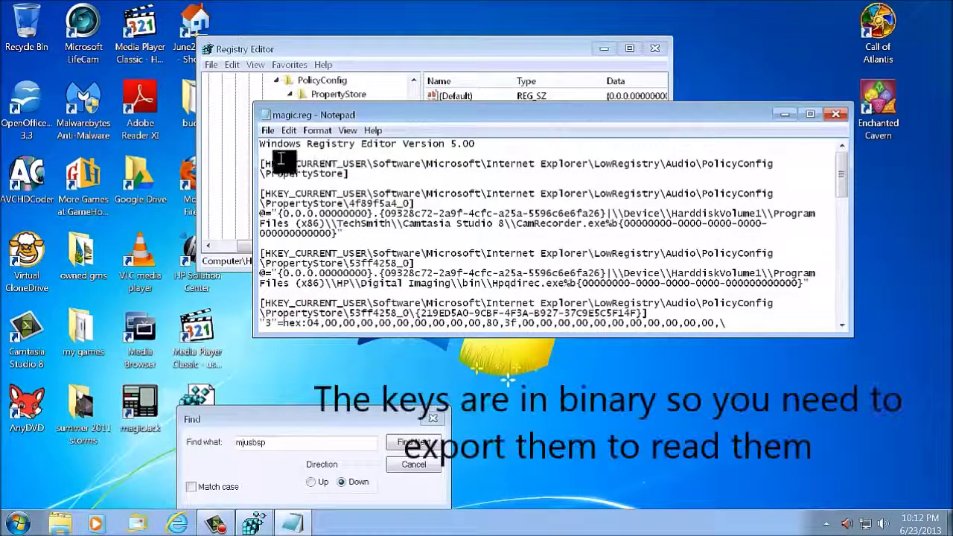
{"action": "left_click", "coordinate": [289, 130]}
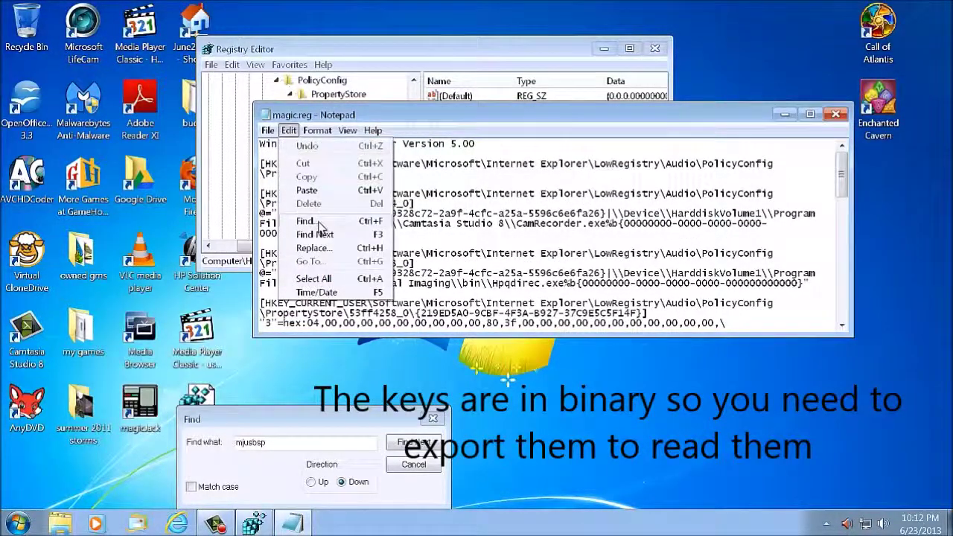
{"action": "left_click", "coordinate": [304, 221]}
{"action": "left_click", "coordinate": [414, 444]}
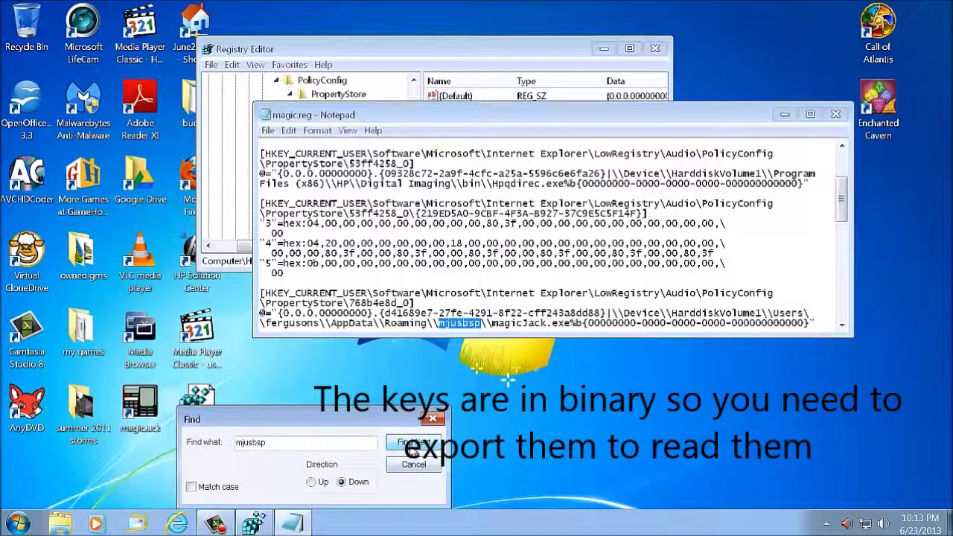
{"action": "left_click_drag", "start_coordinate": [344, 303], "coordinate": [413, 305]}
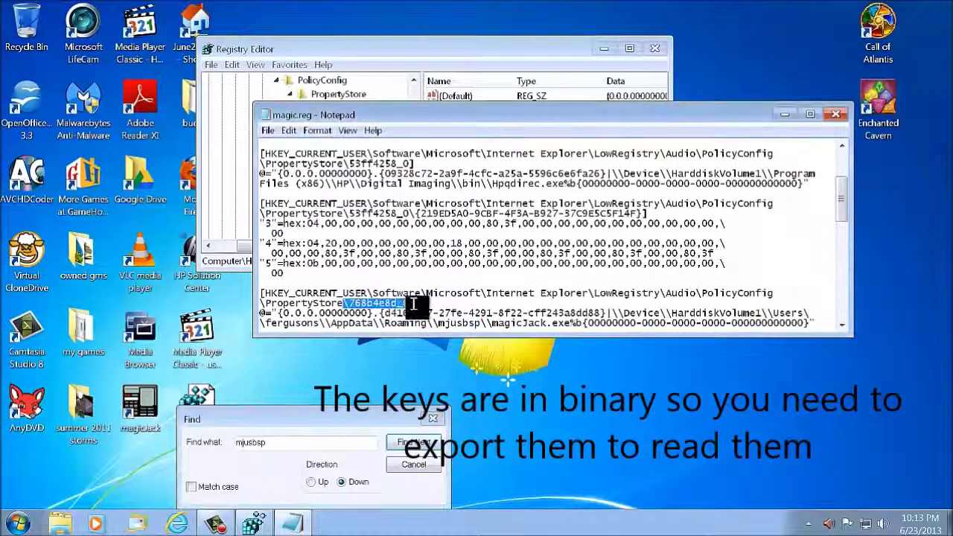
- Check magic.reg for one more match of mjusbsp, and close both the file and the Registry Editor
{"action": "left_click", "coordinate": [414, 443]}
{"action": "left_click", "coordinate": [416, 443]}
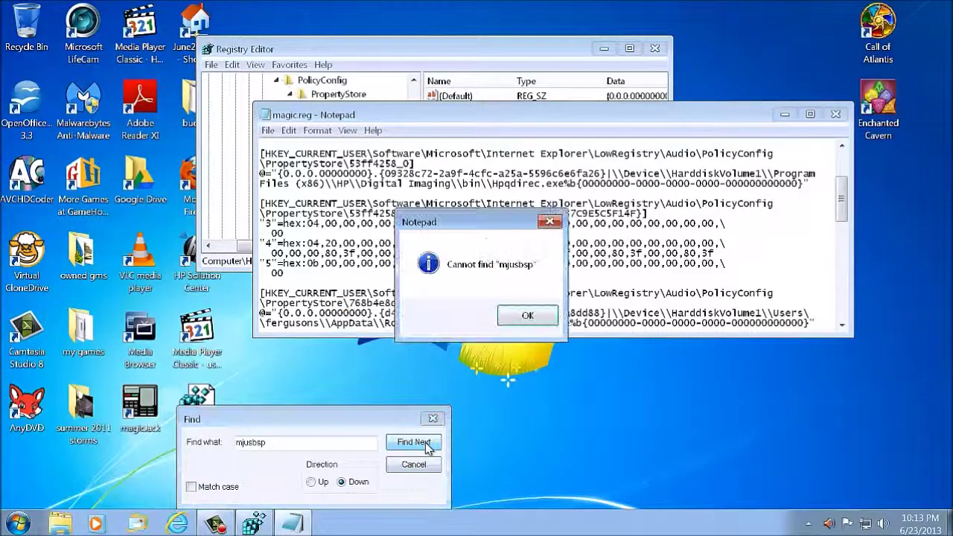
{"action": "left_click", "coordinate": [510, 326]}
{"action": "left_click", "coordinate": [835, 114]}
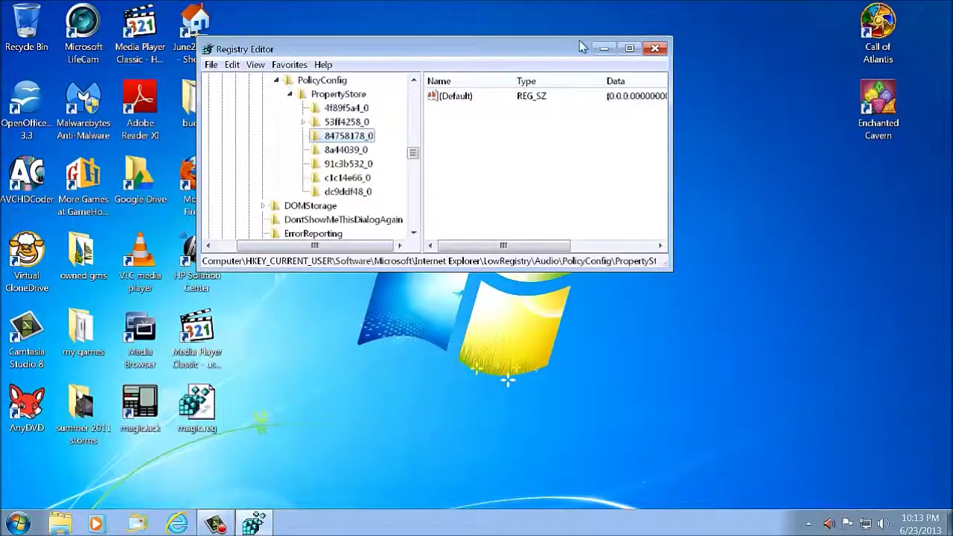
{"action": "left_click", "coordinate": [654, 50]}
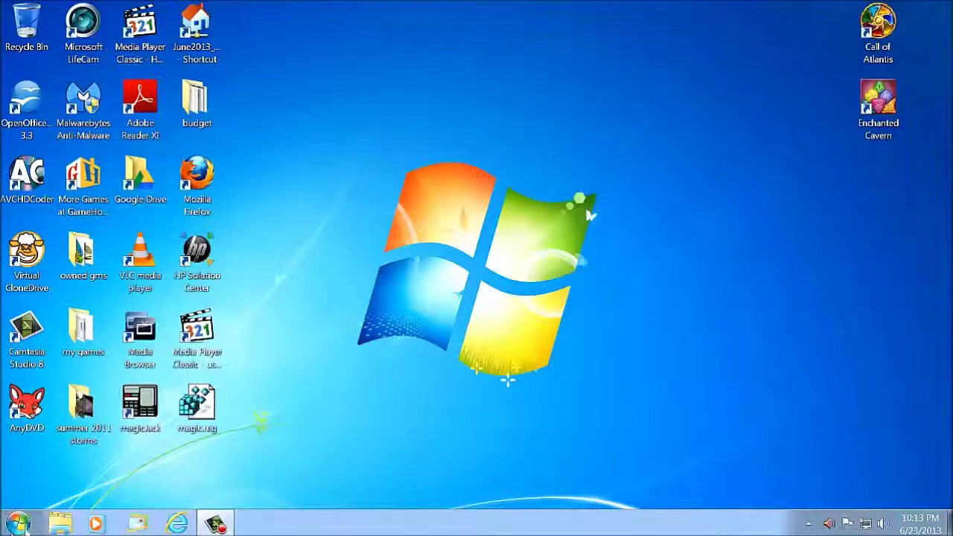
- Run MSC19.exe from the stopmagicjackpopup folder, found inside the Magicjack plugins folder under Gateway to XP on Backup drive (G:)
{"action": "left_click", "coordinate": [21, 528]}
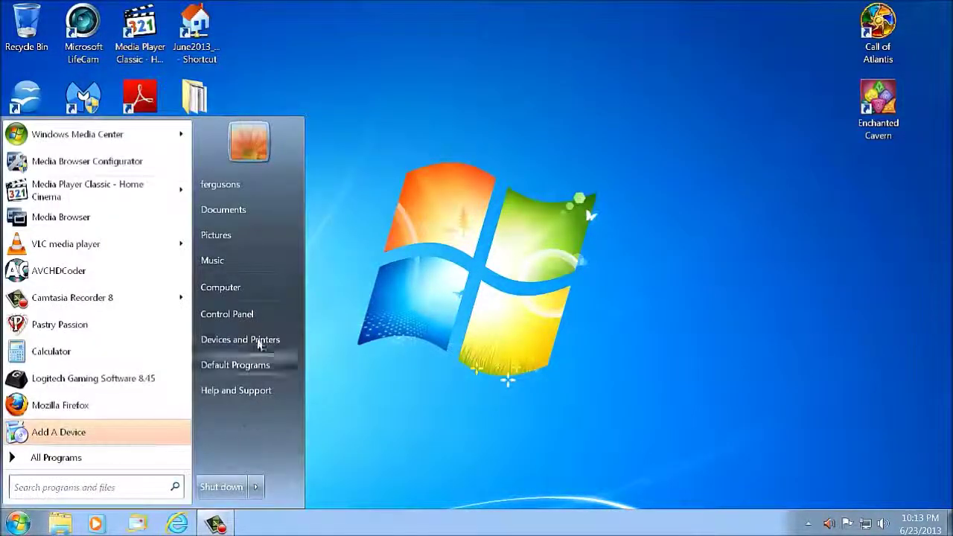
{"action": "left_click", "coordinate": [222, 287]}
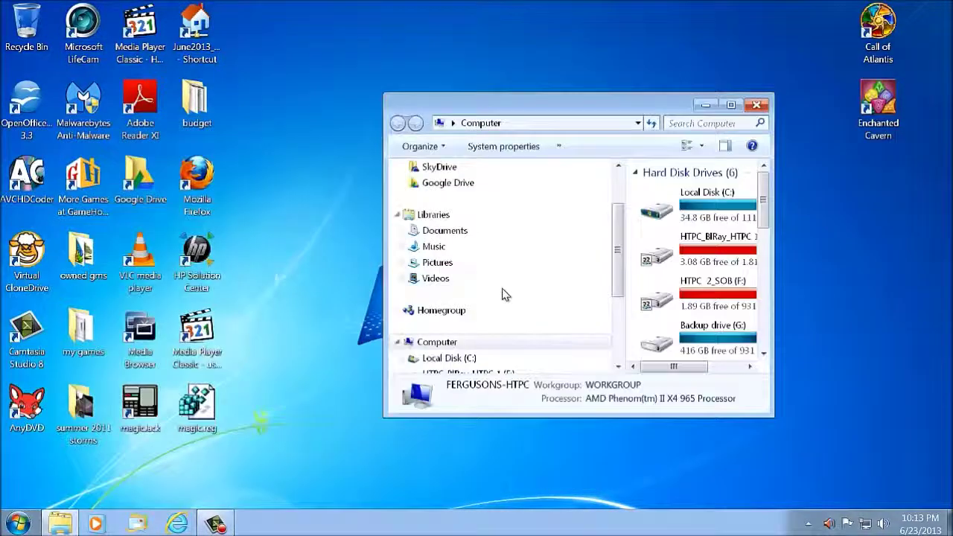
{"action": "double_click", "coordinate": [722, 339]}
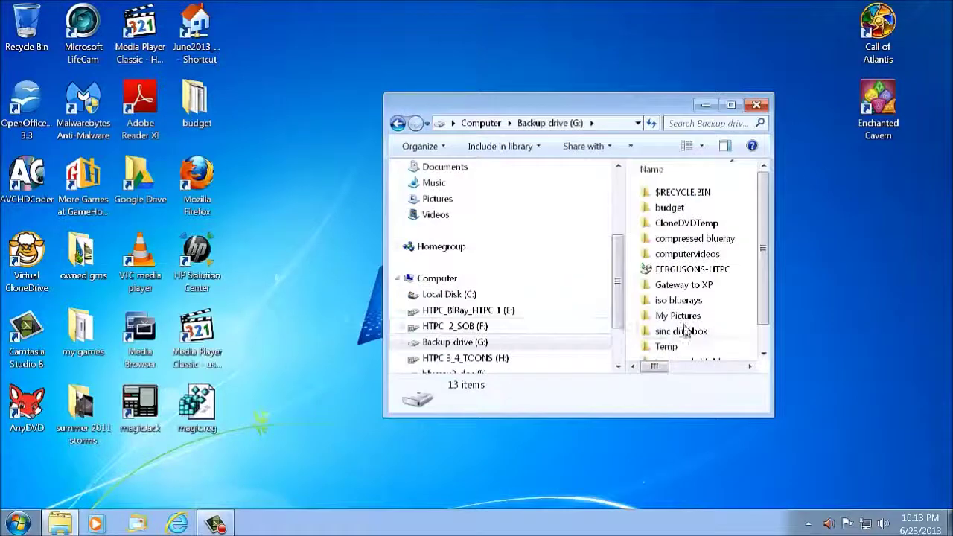
{"action": "double_click", "coordinate": [684, 284]}
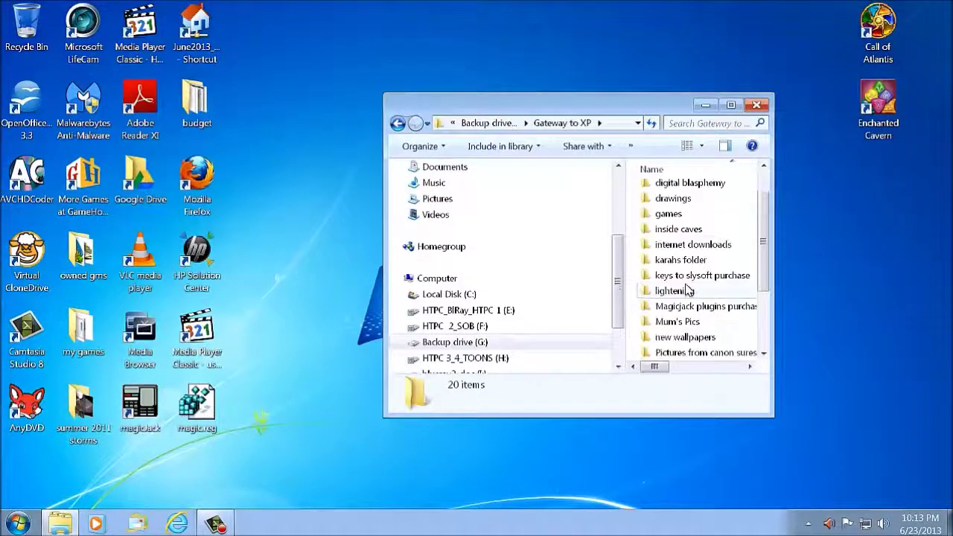
{"action": "double_click", "coordinate": [698, 306]}
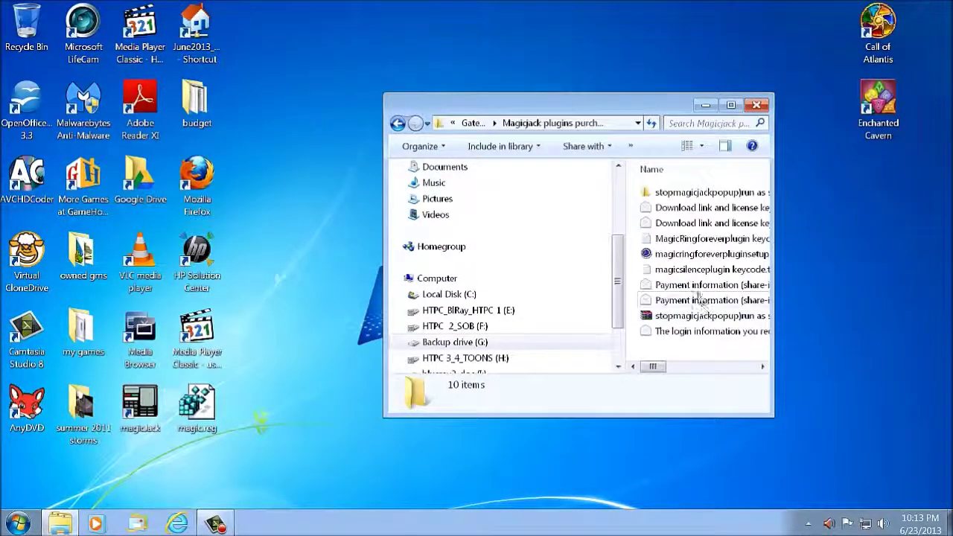
{"action": "double_click", "coordinate": [674, 192]}
{"action": "left_click", "coordinate": [676, 194]}
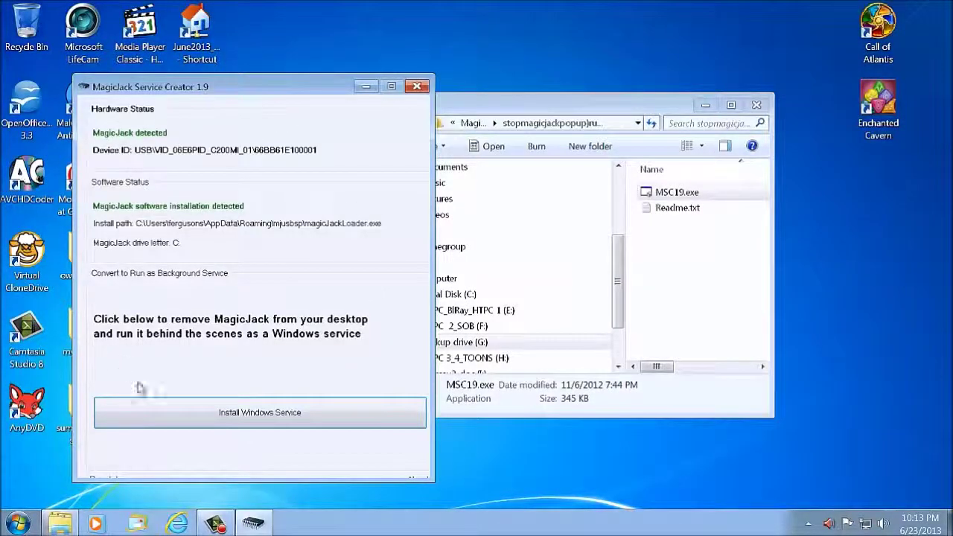
- Install magicJack as a Windows service with MagicJack Service Creator, and close the Explorer window and the creator
{"action": "left_click", "coordinate": [251, 414]}
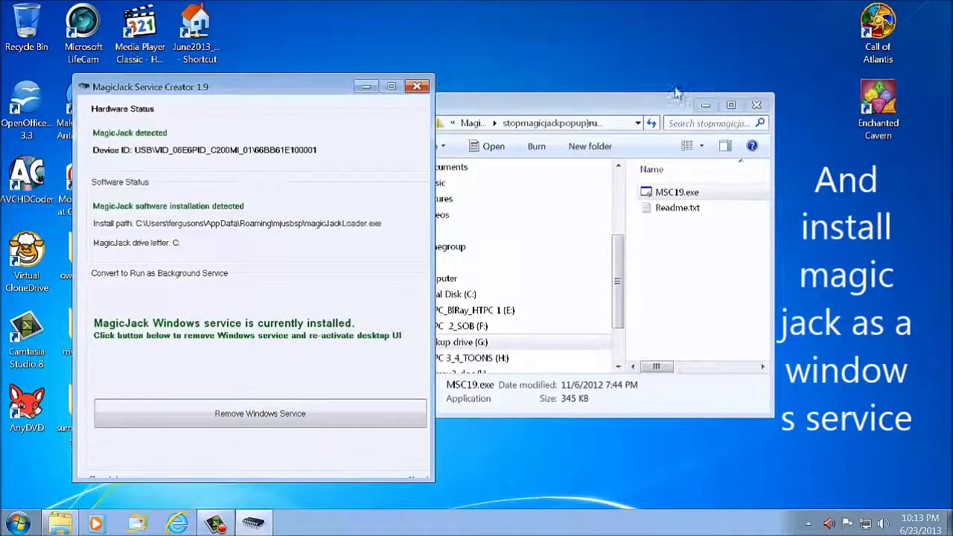
{"action": "left_click", "coordinate": [757, 104]}
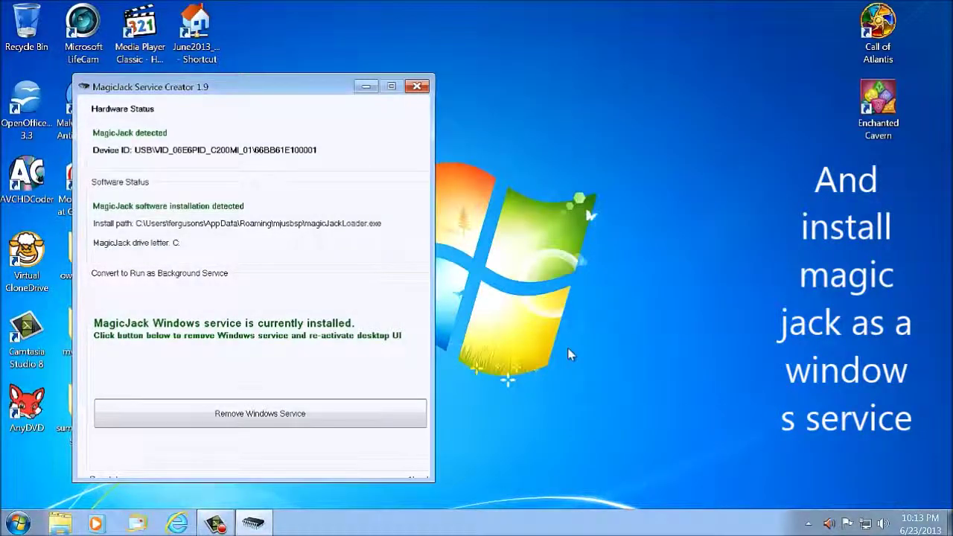
{"action": "left_click_drag", "start_coordinate": [286, 90], "coordinate": [481, 89]}
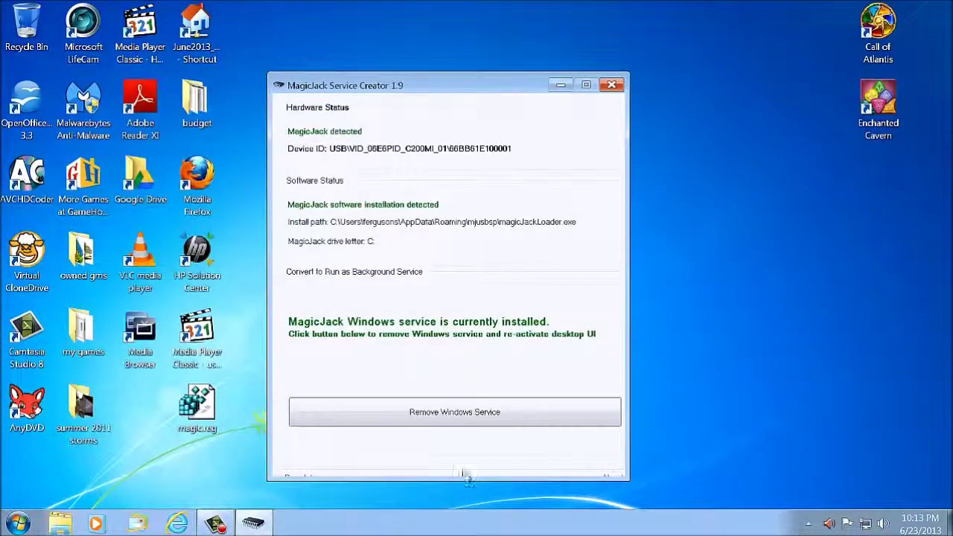
{"action": "left_click", "coordinate": [611, 85]}
- Open the Registry Editor by running regedit
{"action": "left_click", "coordinate": [18, 524]}
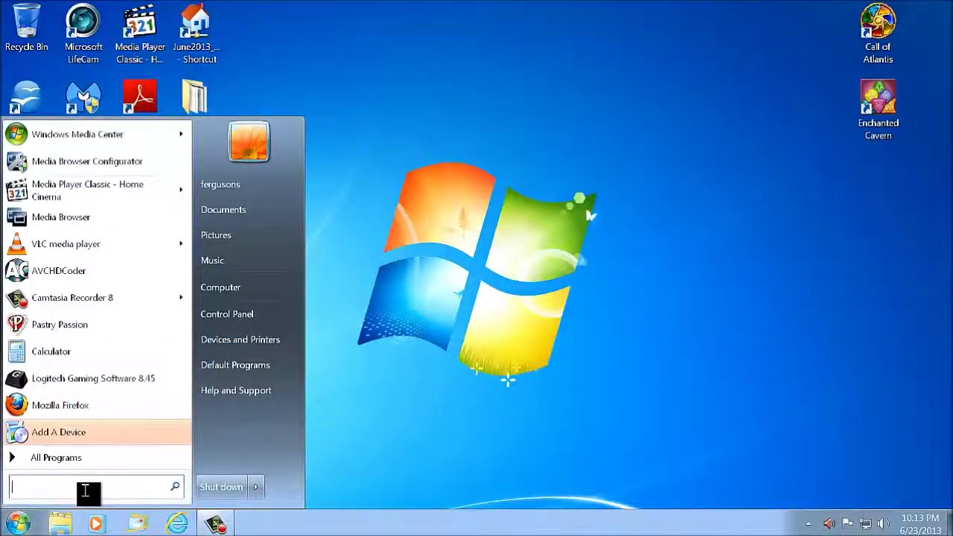
{"action": "type", "text": "reged"}
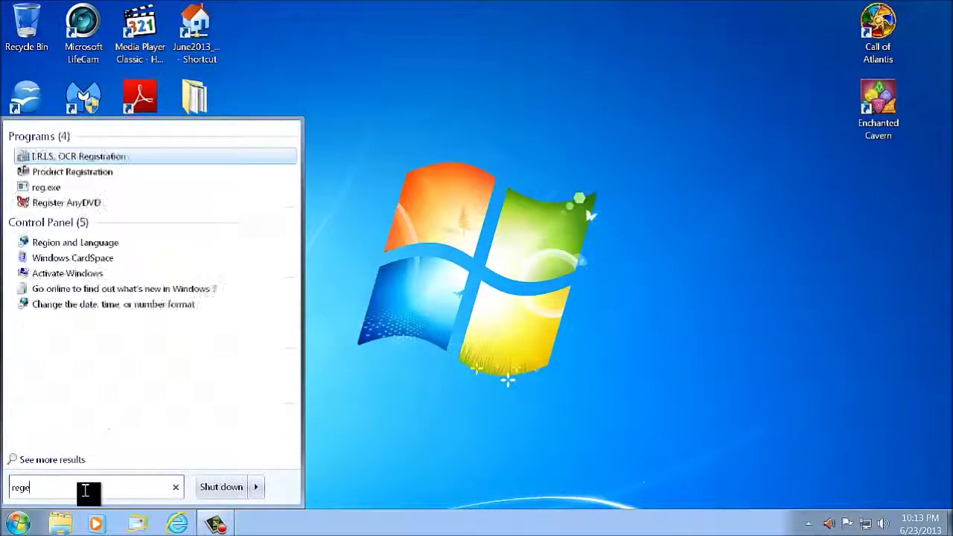
{"action": "type", "text": "it"}
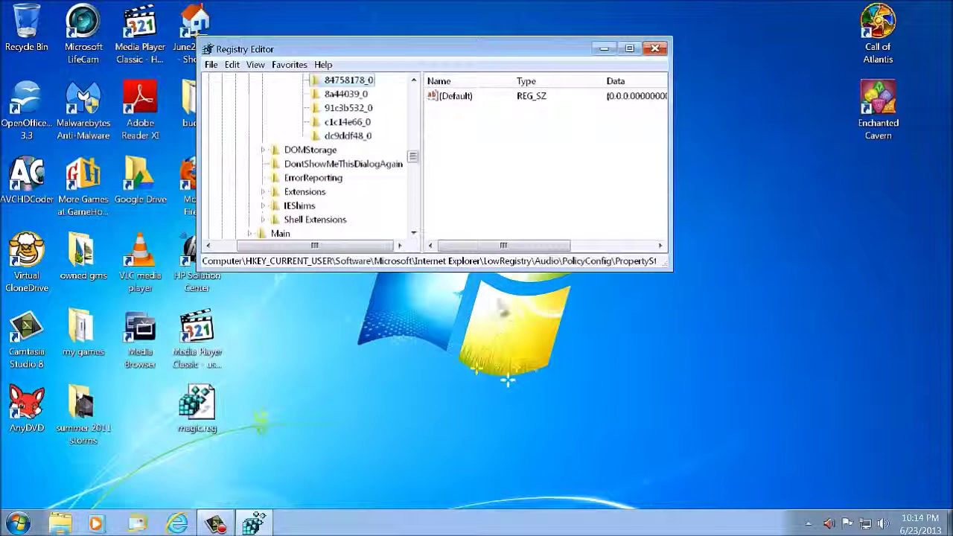
- Export the PropertyStore branch to the desktop as magic.reg, replacing the existing file
{"action": "scroll", "coordinate": [411, 86], "scroll_direction": "up", "scroll_amount": 2}
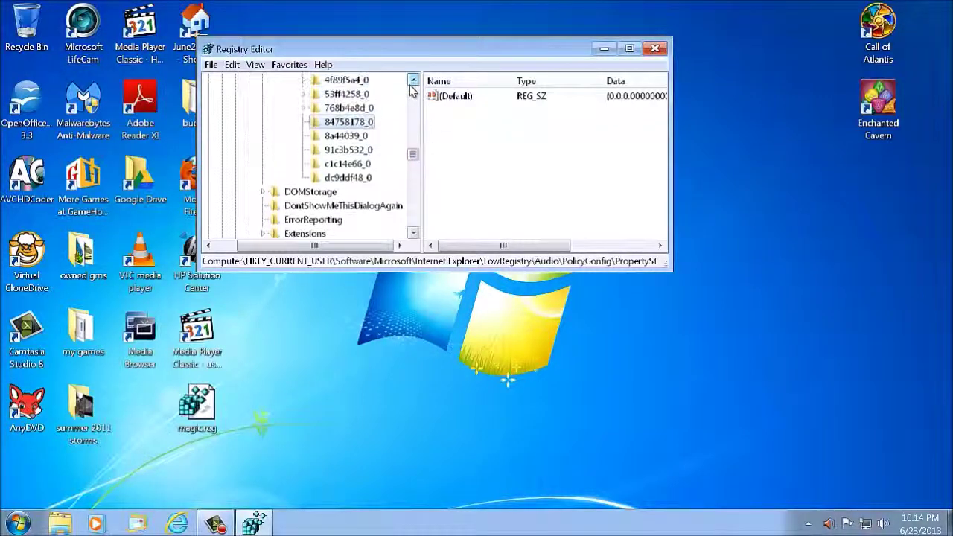
{"action": "left_click", "coordinate": [344, 94]}
{"action": "right_click", "coordinate": [350, 101]}
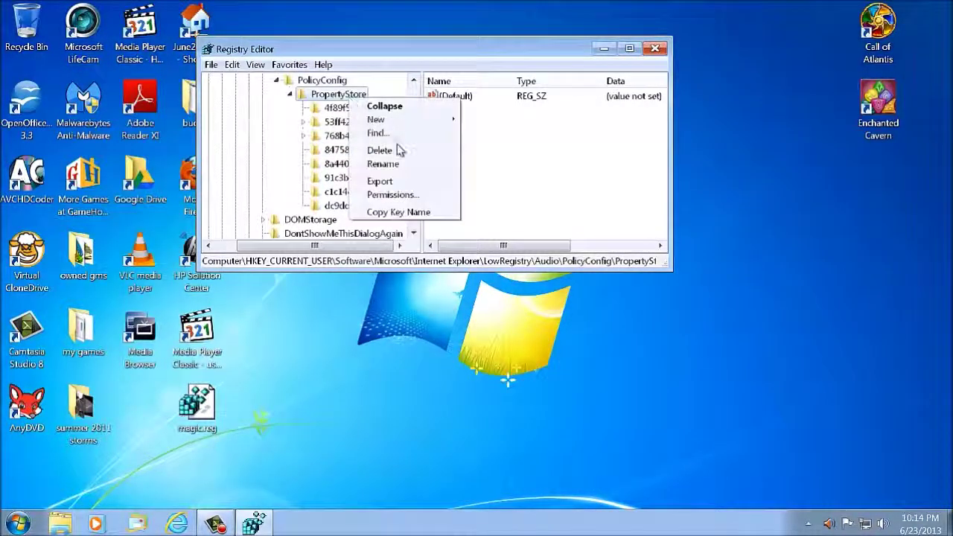
{"action": "left_click", "coordinate": [387, 181]}
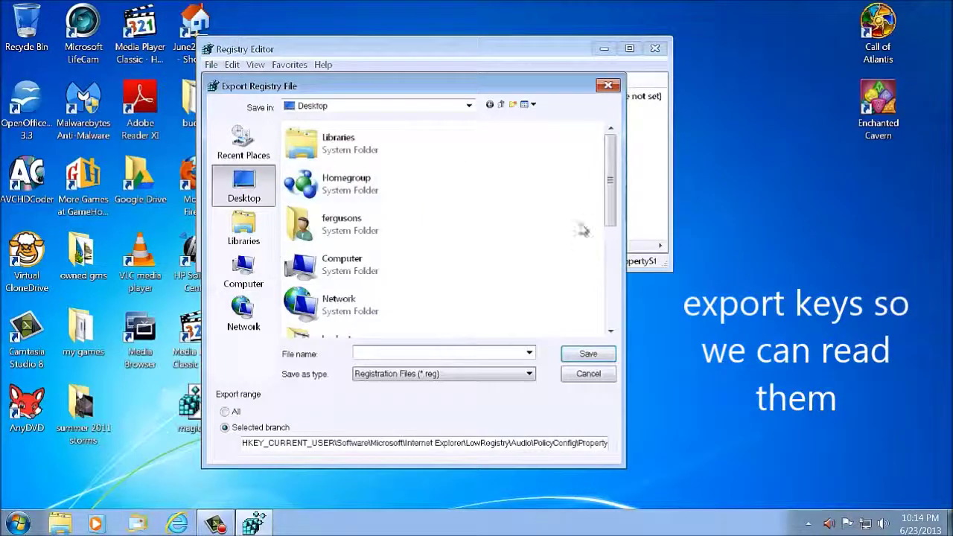
{"action": "left_click_drag", "start_coordinate": [611, 214], "coordinate": [611, 302]}
{"action": "left_click", "coordinate": [327, 312]}
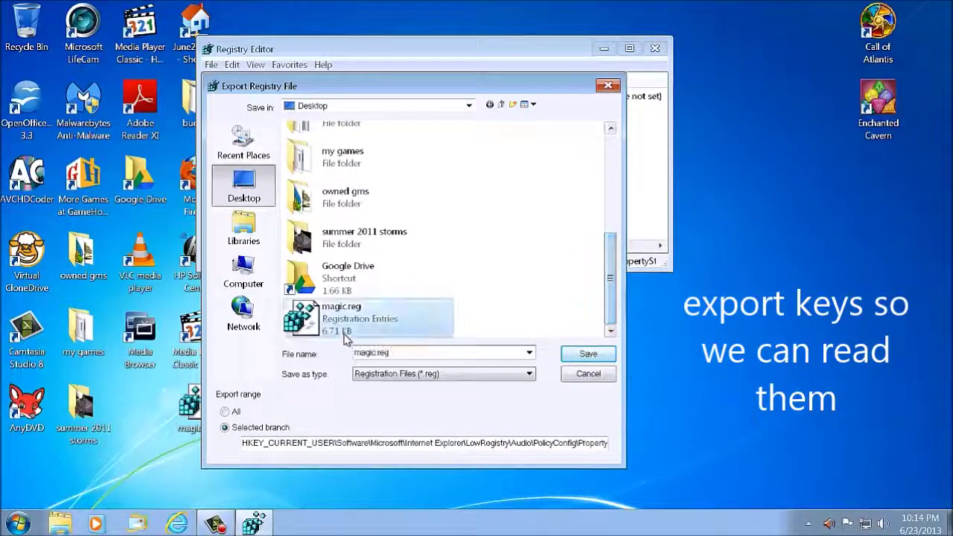
{"action": "left_click", "coordinate": [612, 355]}
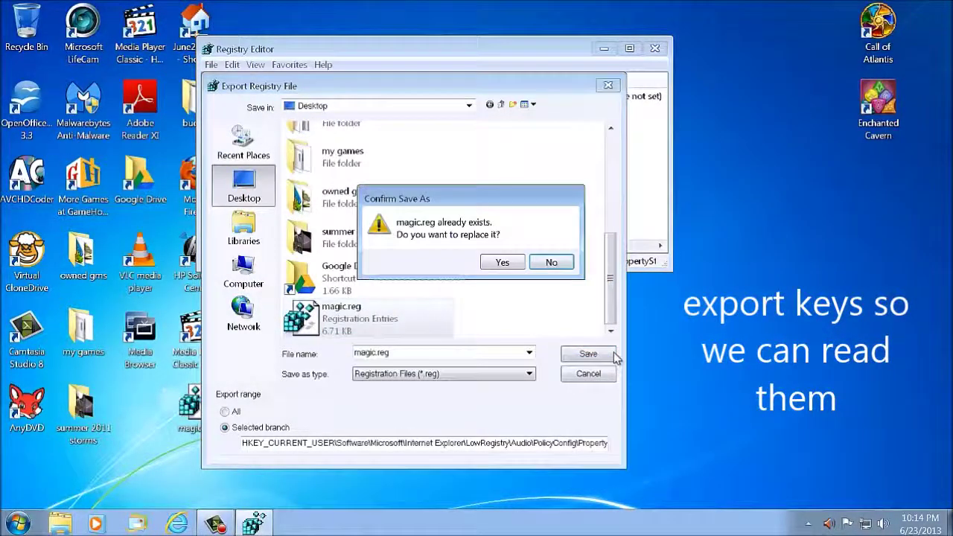
{"action": "left_click", "coordinate": [503, 263]}
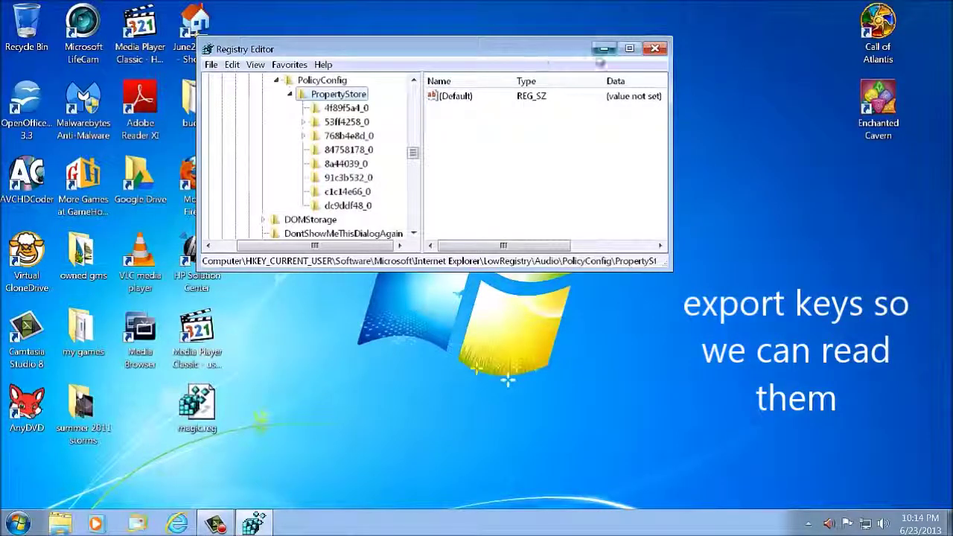
- Minimize the Registry Editor and open the desktop file magic.reg for editing in Notepad
{"action": "left_click", "coordinate": [604, 48]}
{"action": "right_click", "coordinate": [196, 406]}
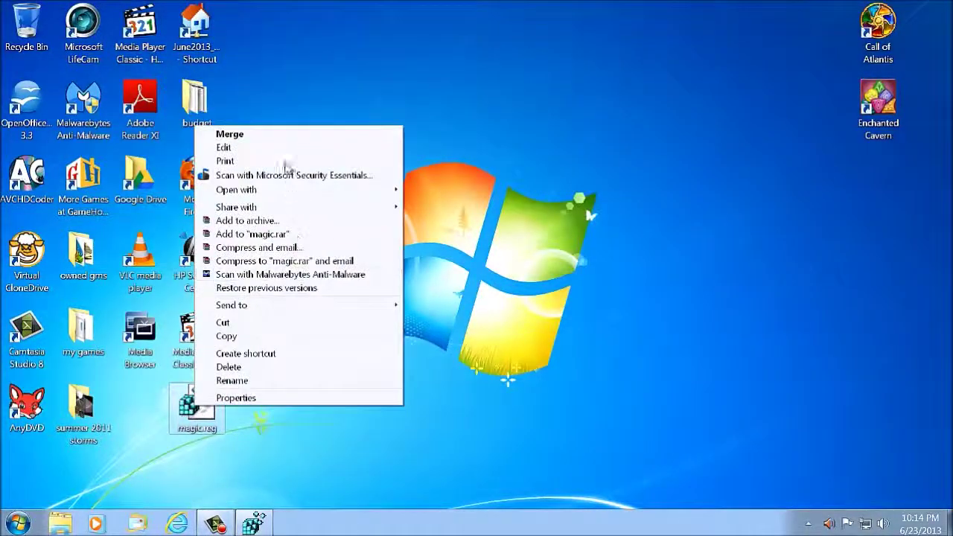
{"action": "left_click", "coordinate": [245, 151]}
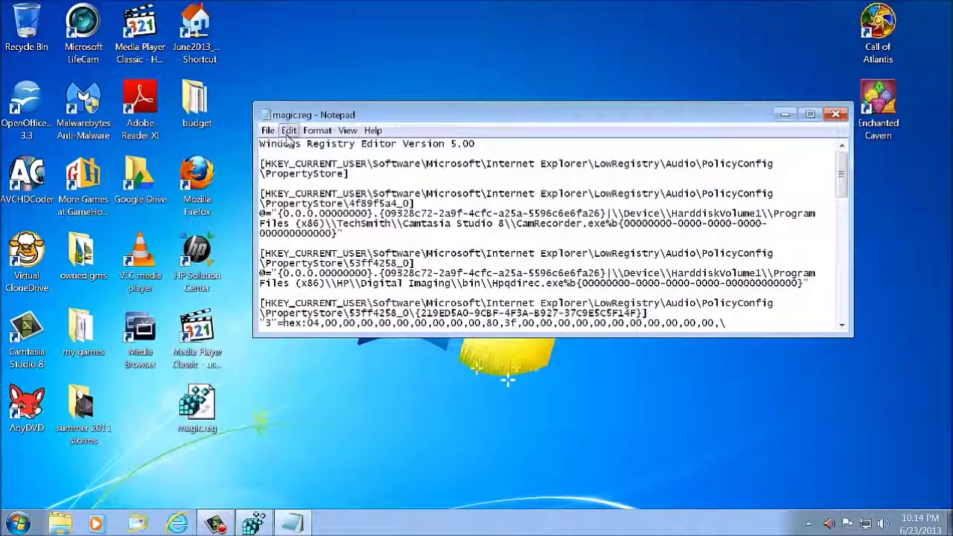
- Search magic.reg for the text mjusbsp, and move the Find dialog clear of the matching entry
{"action": "left_click", "coordinate": [289, 130]}
{"action": "left_click", "coordinate": [305, 220]}
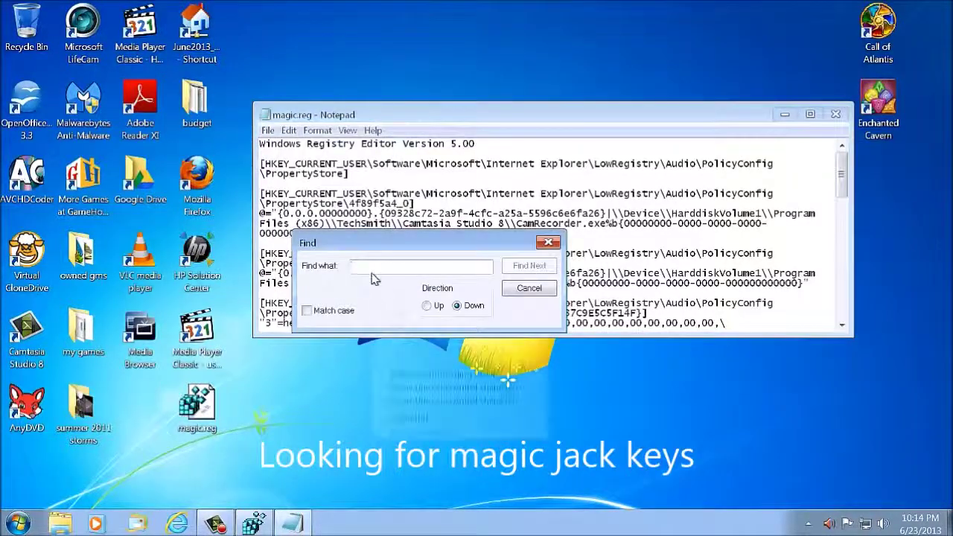
{"action": "right_click", "coordinate": [381, 274]}
{"action": "left_click", "coordinate": [425, 270]}
{"action": "right_click", "coordinate": [364, 269]}
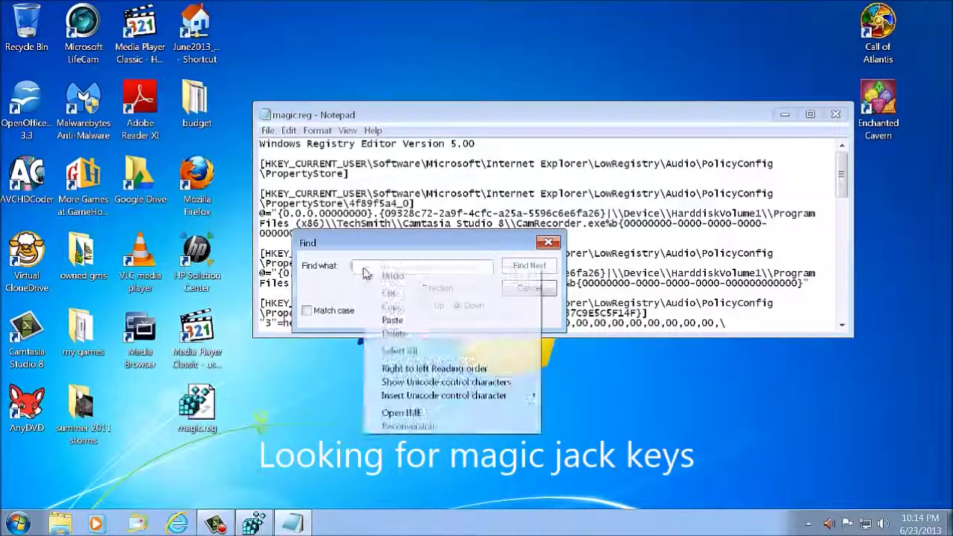
{"action": "left_click", "coordinate": [393, 321]}
{"action": "left_click", "coordinate": [529, 266]}
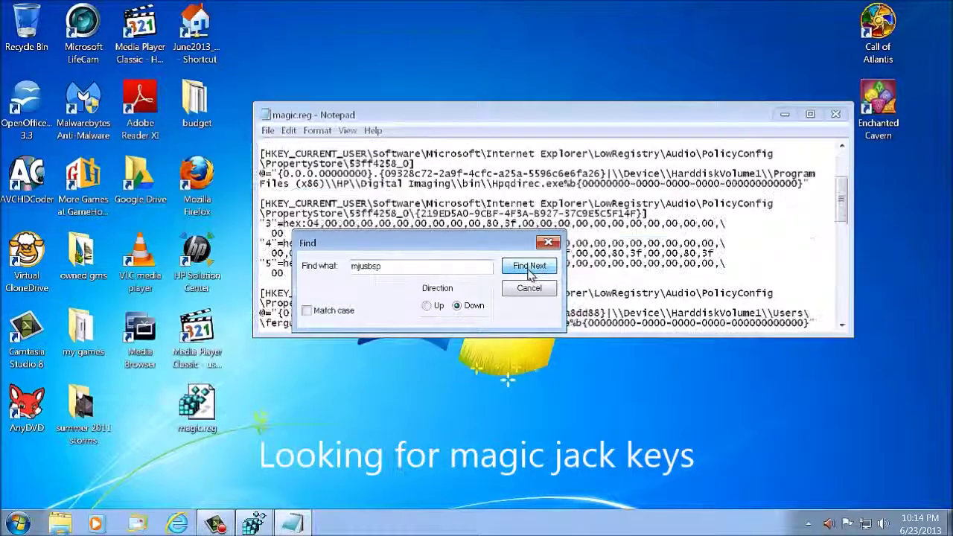
{"action": "left_click_drag", "start_coordinate": [483, 246], "coordinate": [522, 77]}
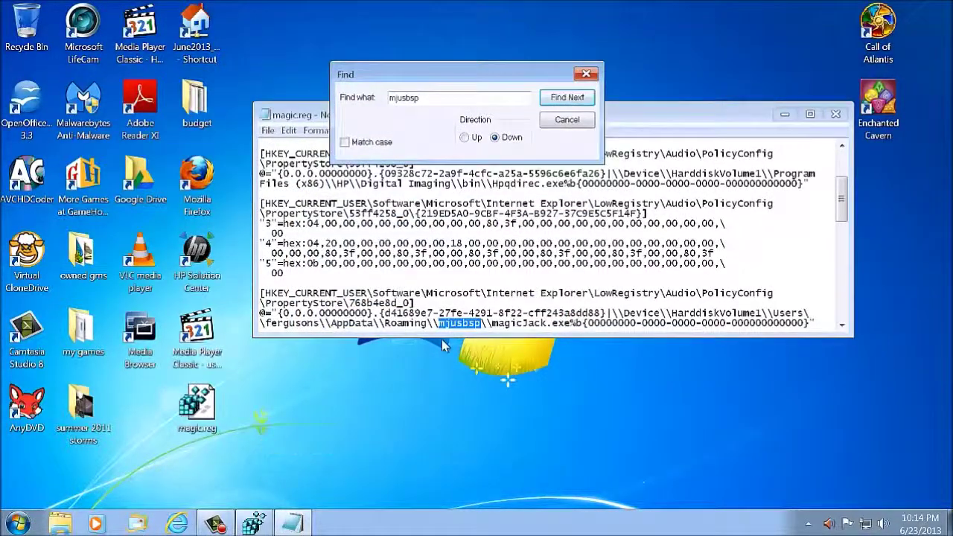
- Highlight the subkey name 768b4e8d_0 above the magicJack.exe path, and check the file for further mjusbsp matches
{"action": "left_click", "coordinate": [492, 322]}
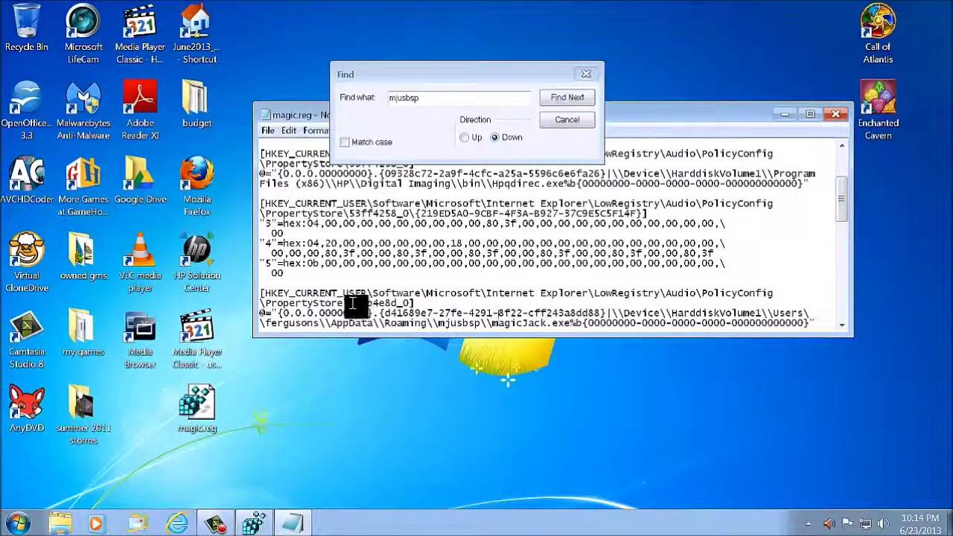
{"action": "left_click_drag", "start_coordinate": [349, 303], "coordinate": [415, 304]}
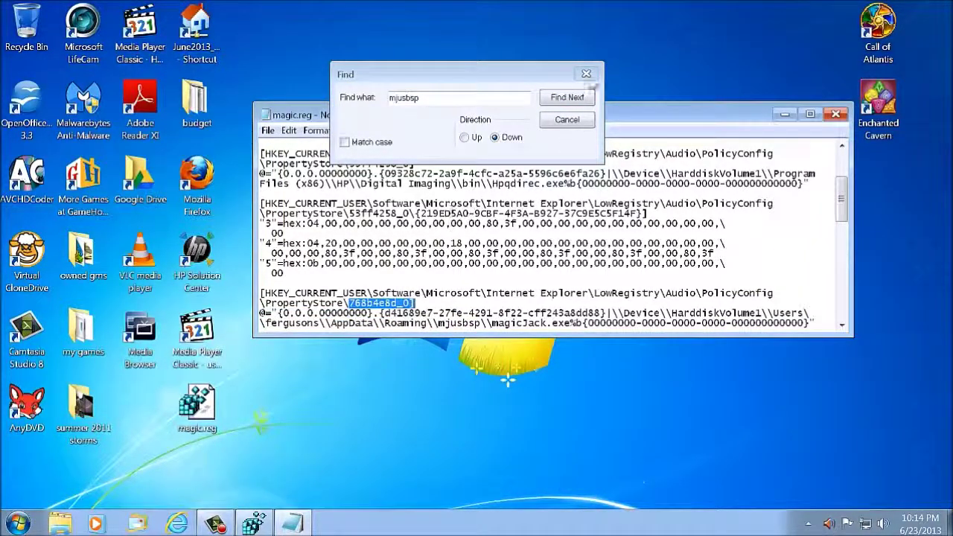
{"action": "left_click", "coordinate": [580, 98]}
{"action": "left_click", "coordinate": [580, 98]}
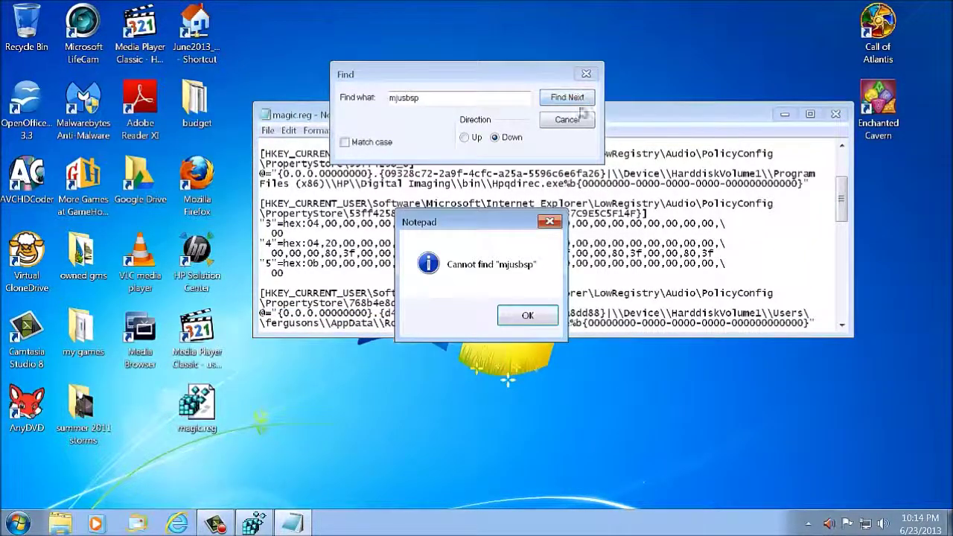
{"action": "left_click", "coordinate": [526, 315]}
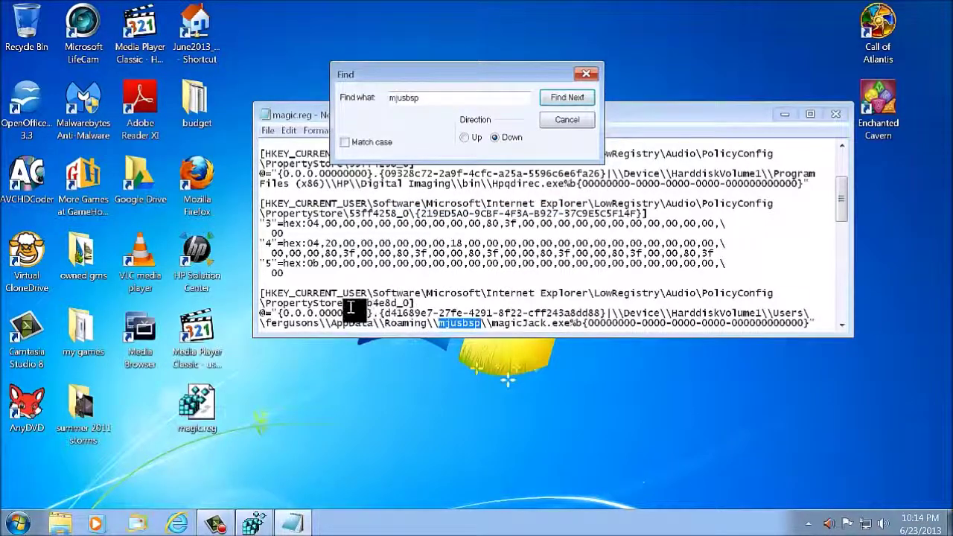
{"action": "left_click_drag", "start_coordinate": [349, 307], "coordinate": [411, 305]}
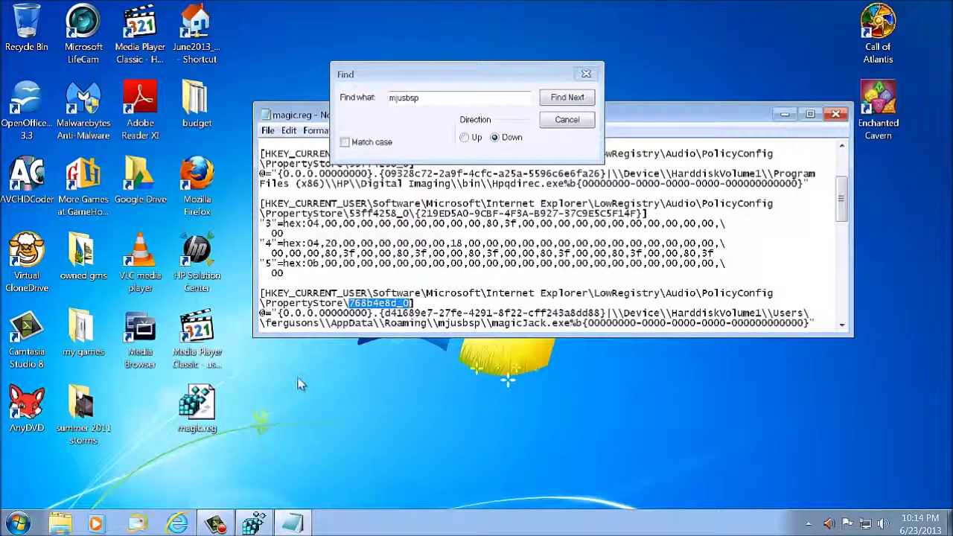
- Switch to the Registry Editor and delete the 768b4e8d_0 subkey under PropertyStore
{"action": "left_click", "coordinate": [254, 524]}
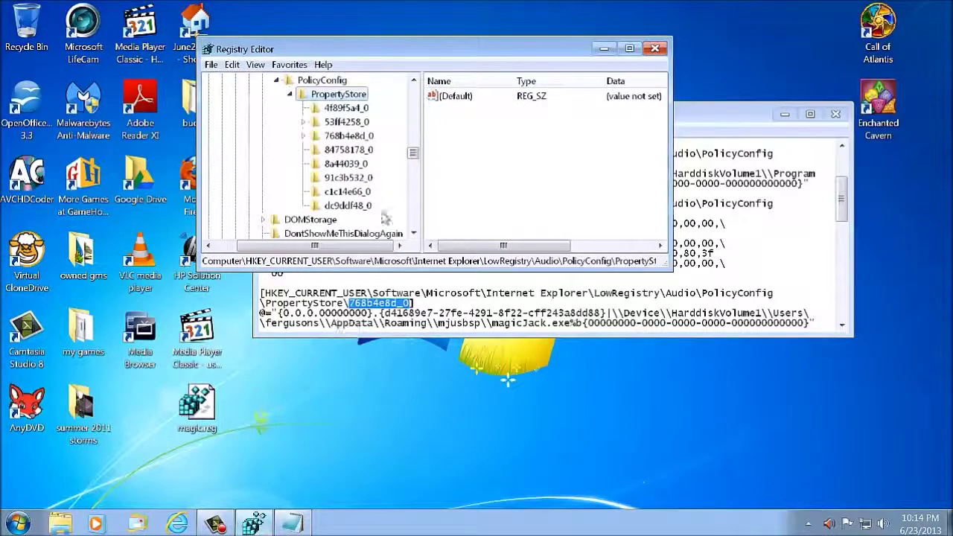
{"action": "left_click_drag", "start_coordinate": [417, 49], "coordinate": [719, 153]}
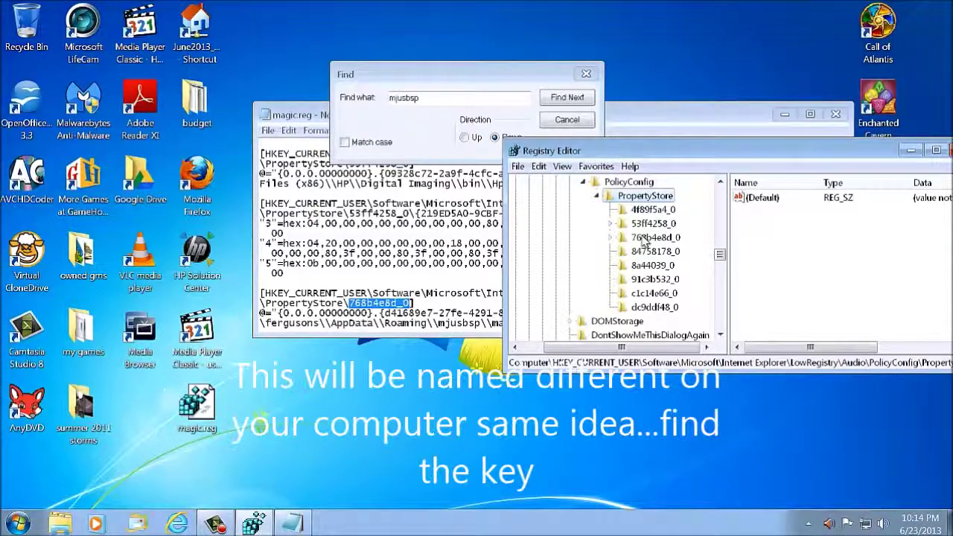
{"action": "left_click", "coordinate": [650, 237]}
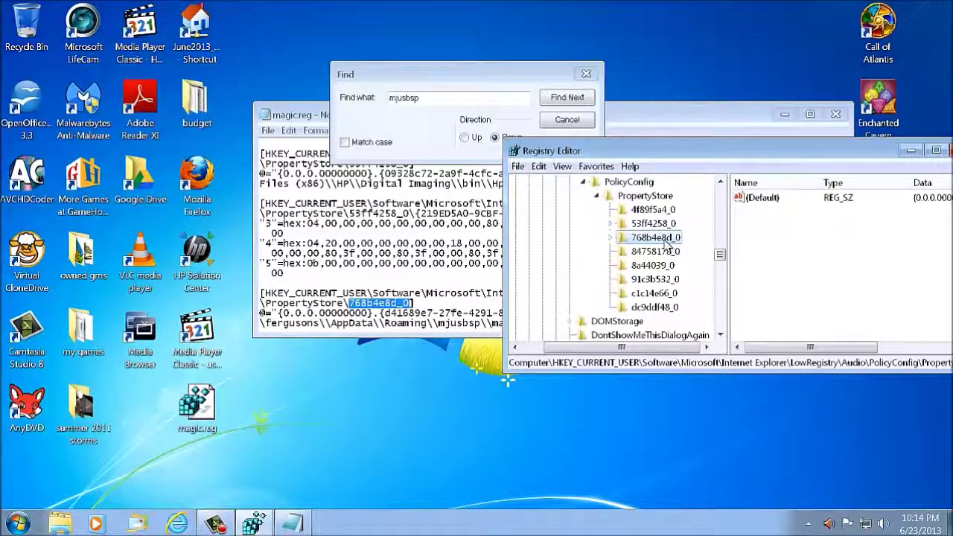
{"action": "right_click", "coordinate": [665, 242]}
{"action": "left_click", "coordinate": [674, 306]}
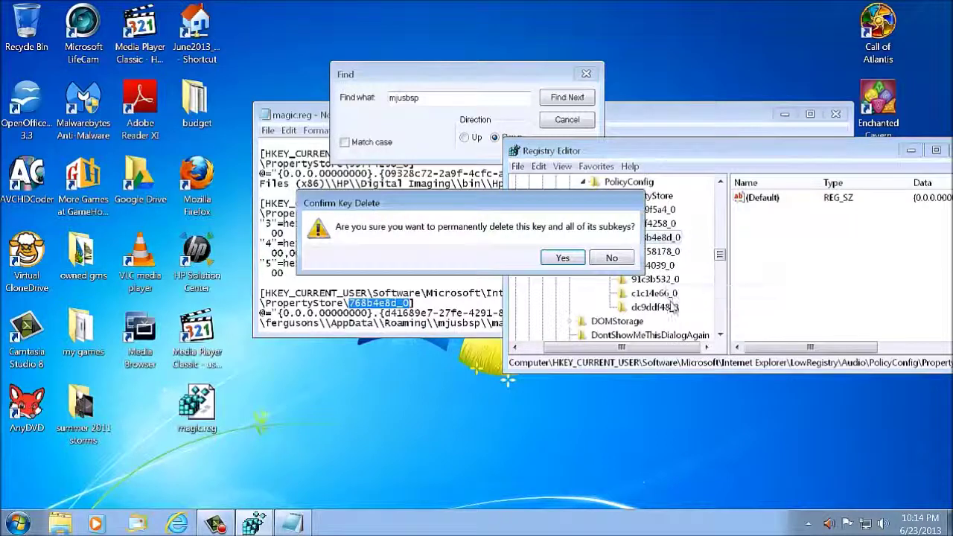
{"action": "left_click", "coordinate": [563, 257]}
- Close the Registry Editor, the Find dialog and the magic.reg Notepad window
{"action": "left_click_drag", "start_coordinate": [748, 154], "coordinate": [451, 188]}
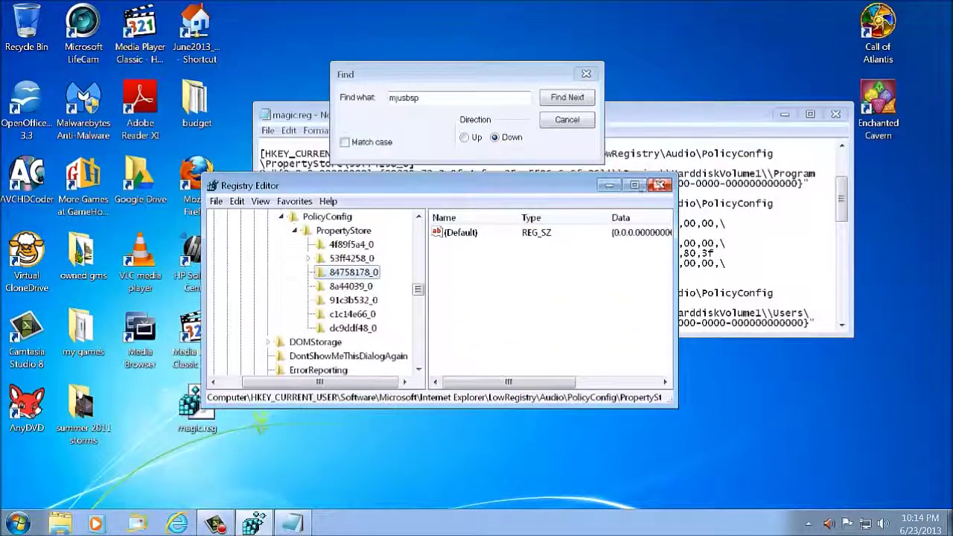
{"action": "left_click", "coordinate": [659, 184]}
{"action": "left_click", "coordinate": [586, 73]}
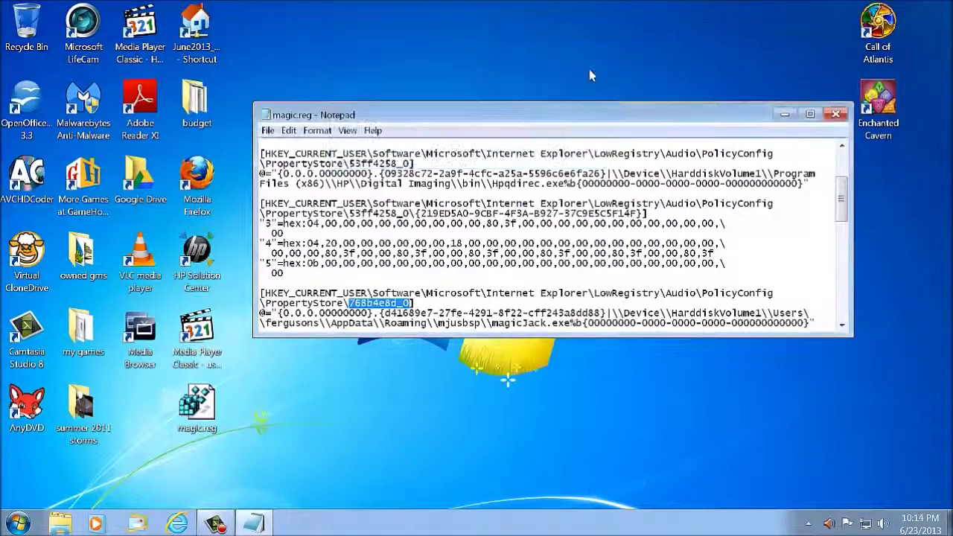
{"action": "left_click", "coordinate": [835, 113]}
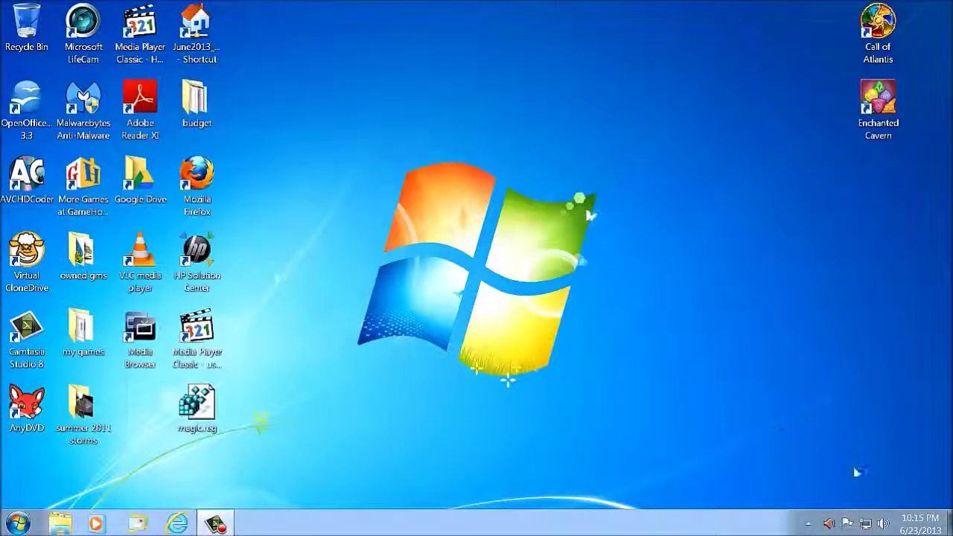
- Inspect the volume mixers of the Realtek HDMI Output and the Handset device, closing each one after viewing
{"action": "left_click", "coordinate": [881, 523]}
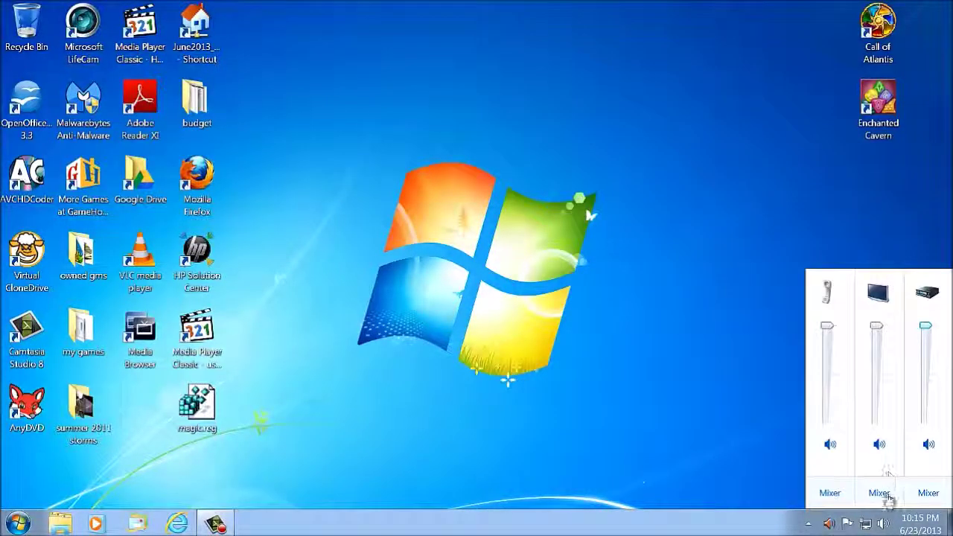
{"action": "left_click", "coordinate": [879, 494]}
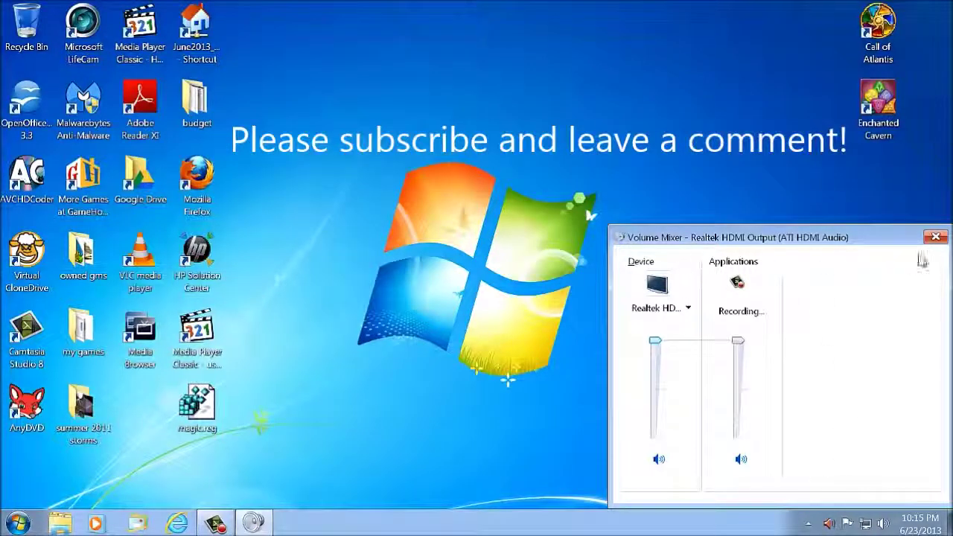
{"action": "left_click", "coordinate": [935, 236]}
{"action": "left_click", "coordinate": [883, 524]}
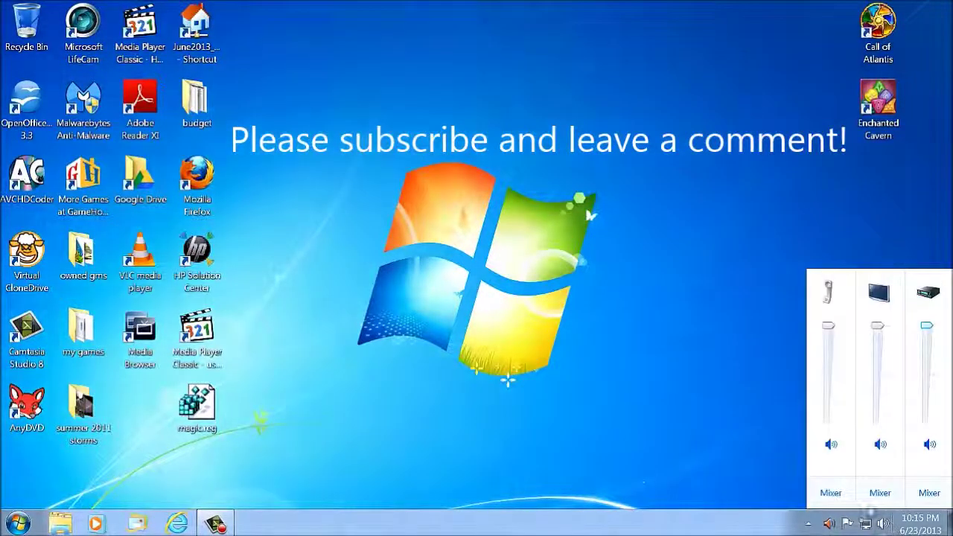
{"action": "left_click", "coordinate": [831, 493]}
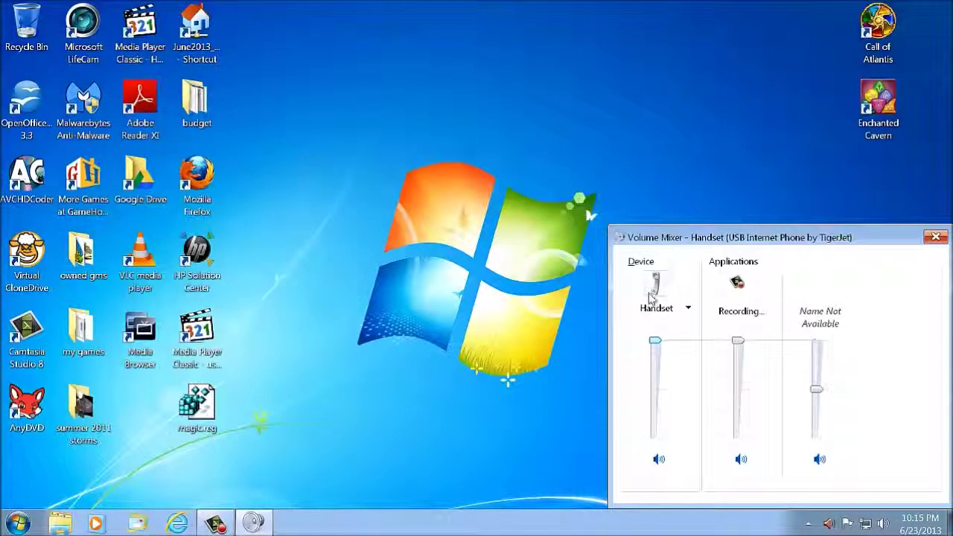
{"action": "left_click", "coordinate": [936, 237]}
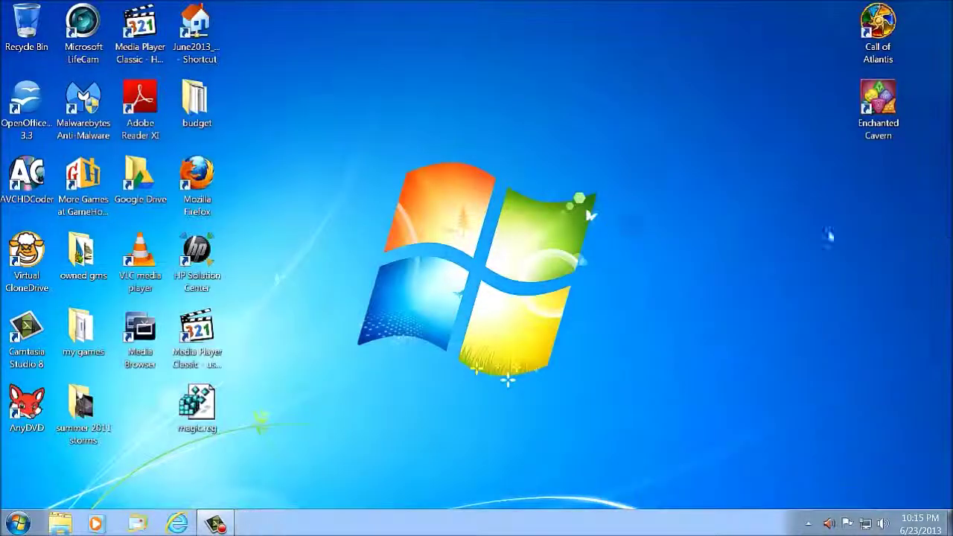